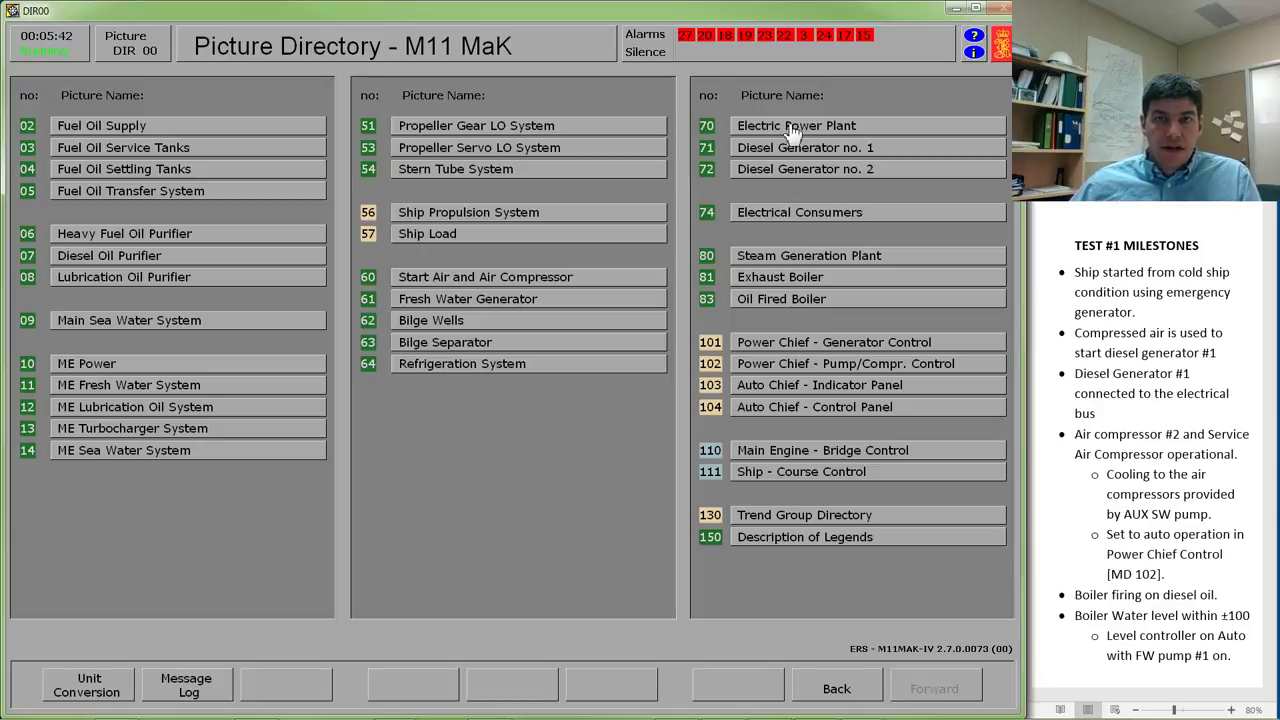
- Set the emergency generator to AUTO on the Electric Power Plant page (MD70) so it energises the emergency bus
{"action": "left_click", "coordinate": [761, 133]}
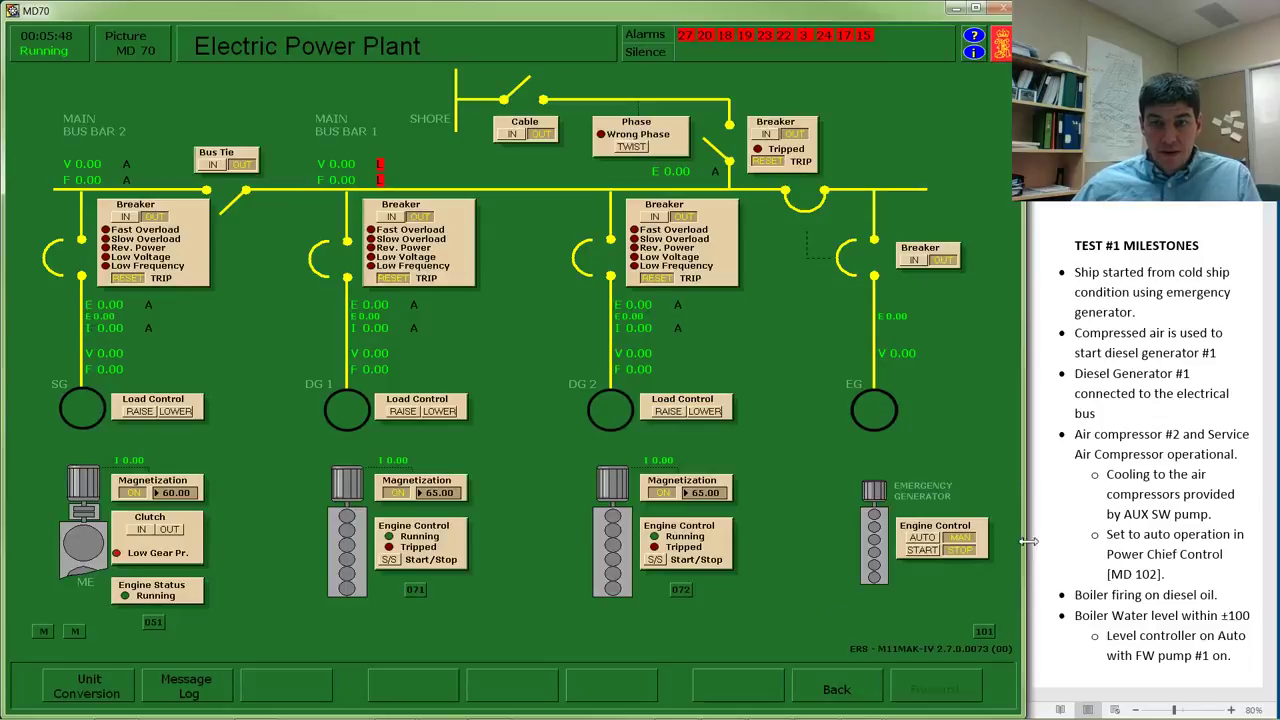
{"action": "left_click", "coordinate": [924, 538]}
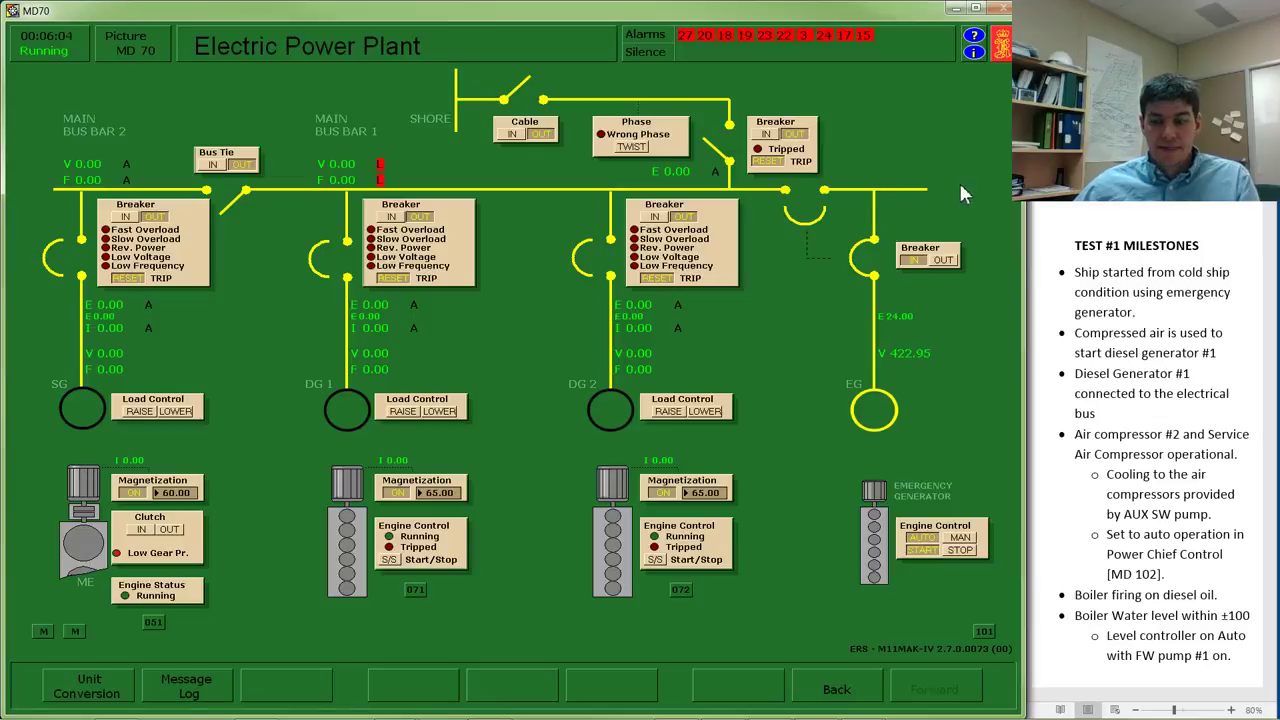
{"action": "right_click", "coordinate": [929, 208]}
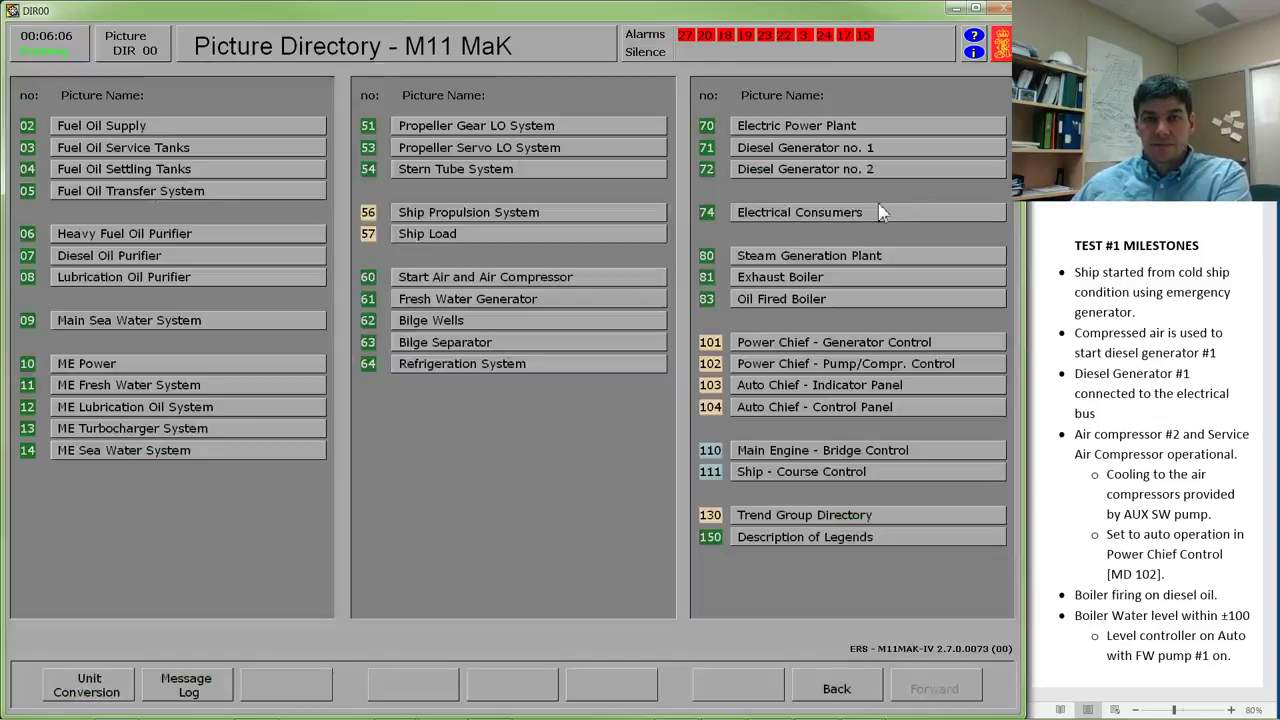
- Review the Electrical Consumers page (MD74), then go back to the Picture Directory
{"action": "left_click", "coordinate": [860, 218]}
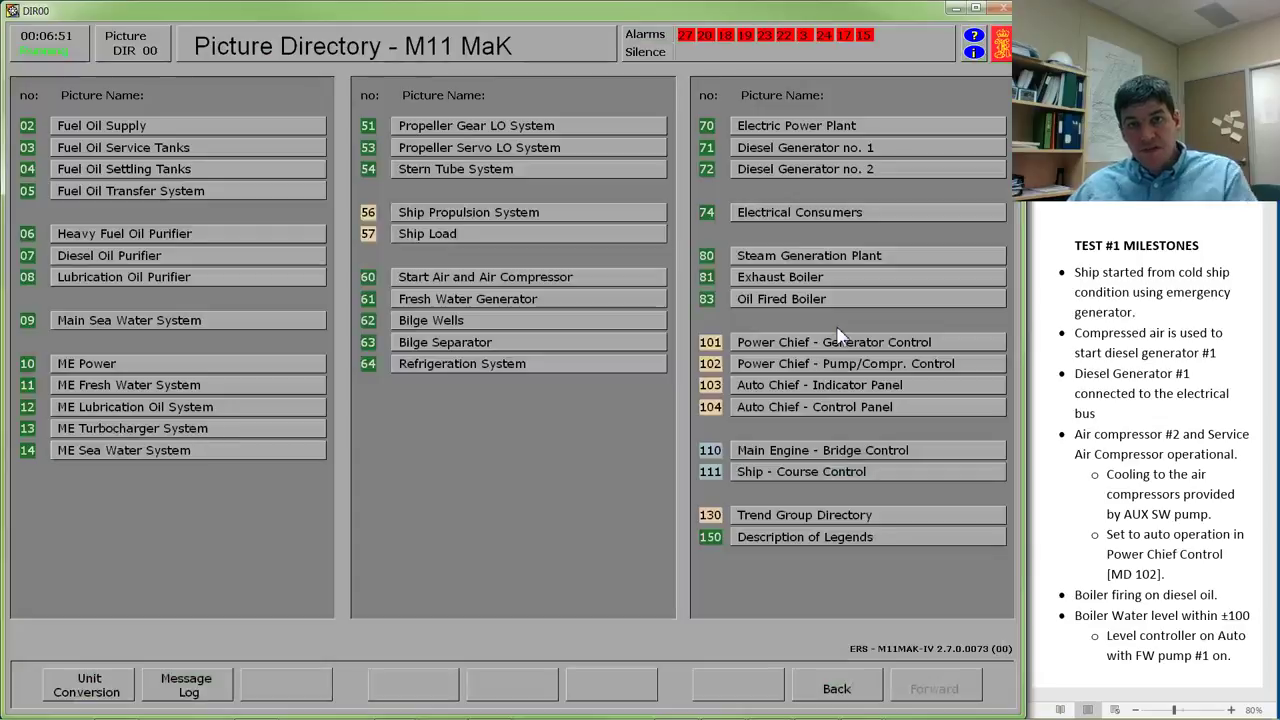
{"action": "right_click", "coordinate": [836, 325]}
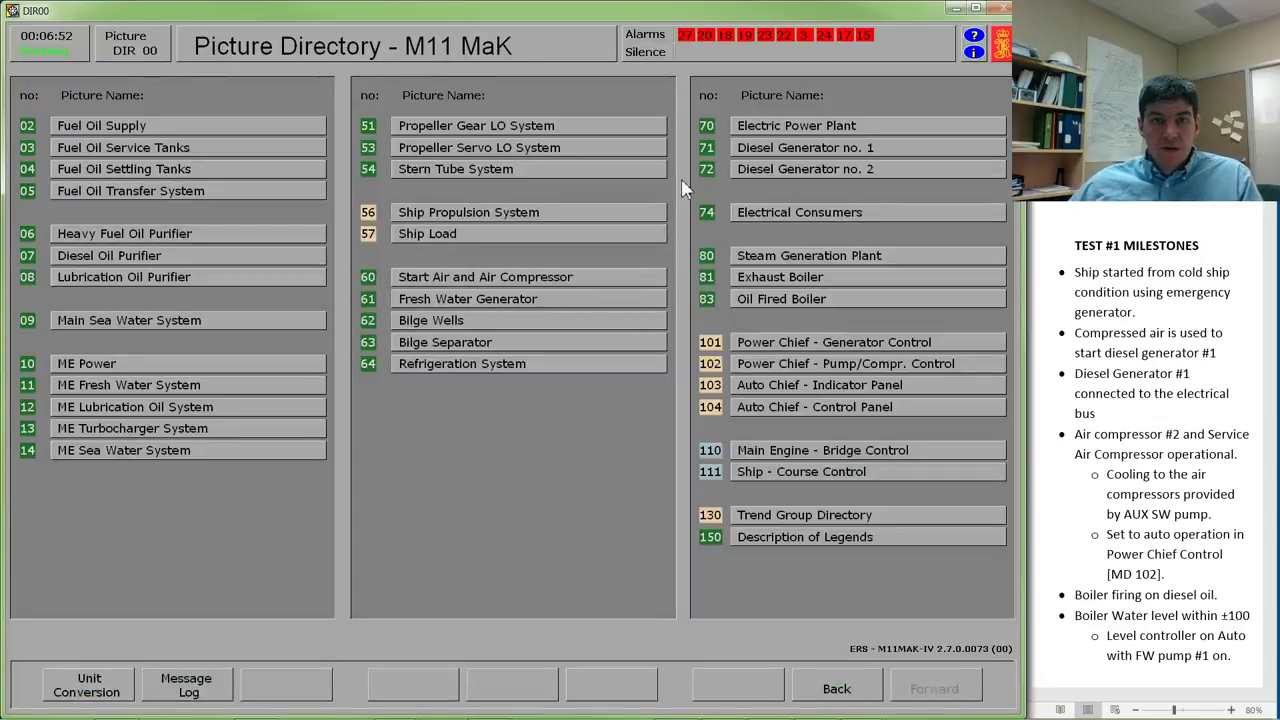
- Open cooling-water valve V04442 for start air compressor 2 on the Start Air page (MD60)
{"action": "left_click", "coordinate": [778, 152]}
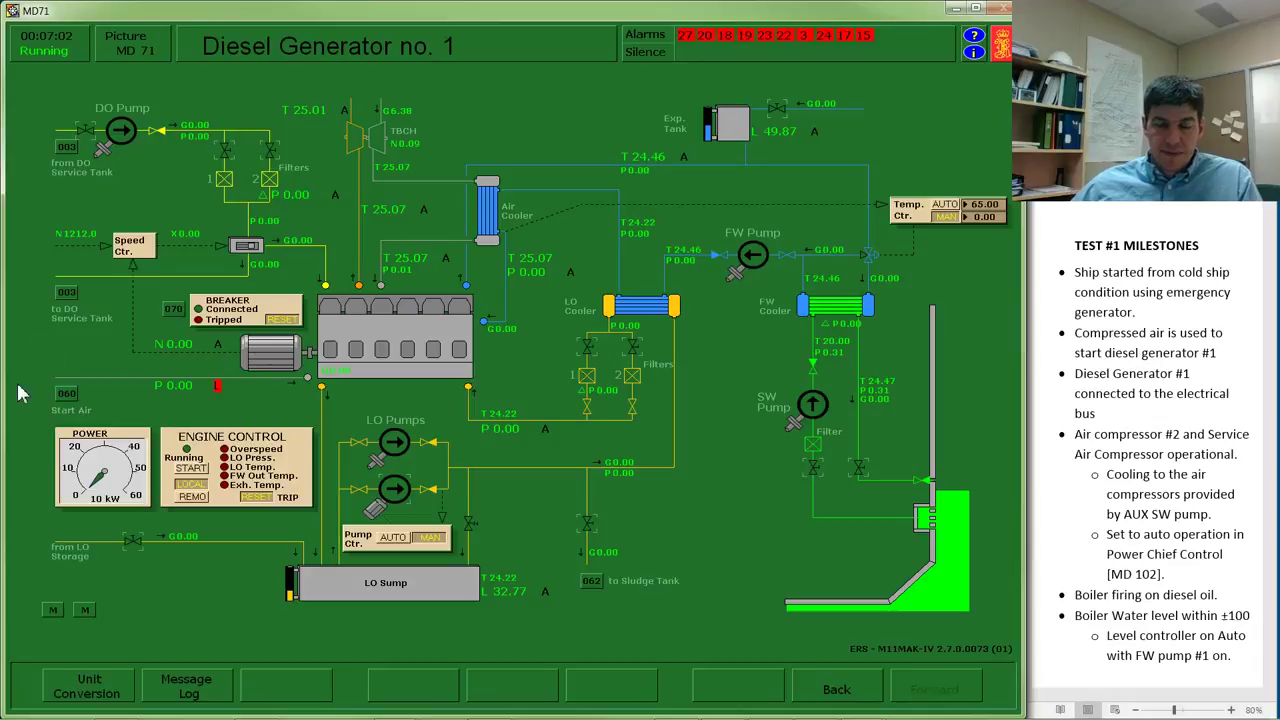
{"action": "left_click", "coordinate": [70, 400]}
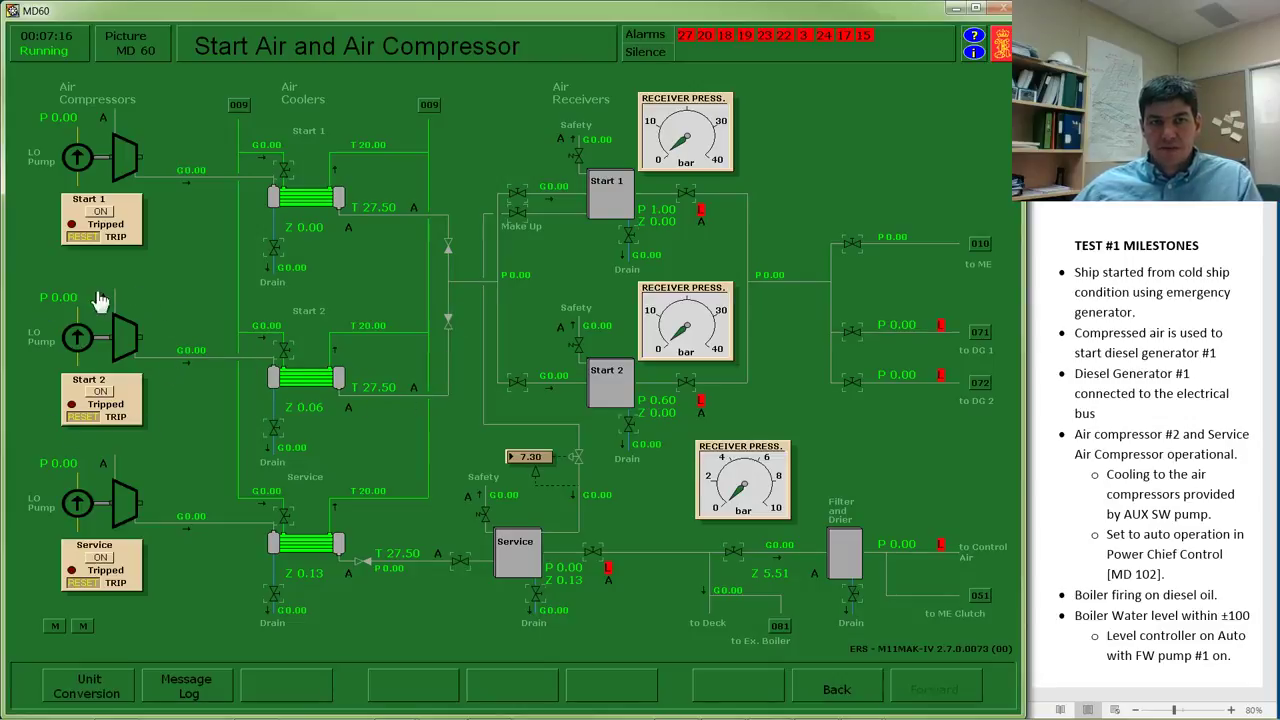
{"action": "left_click", "coordinate": [286, 348]}
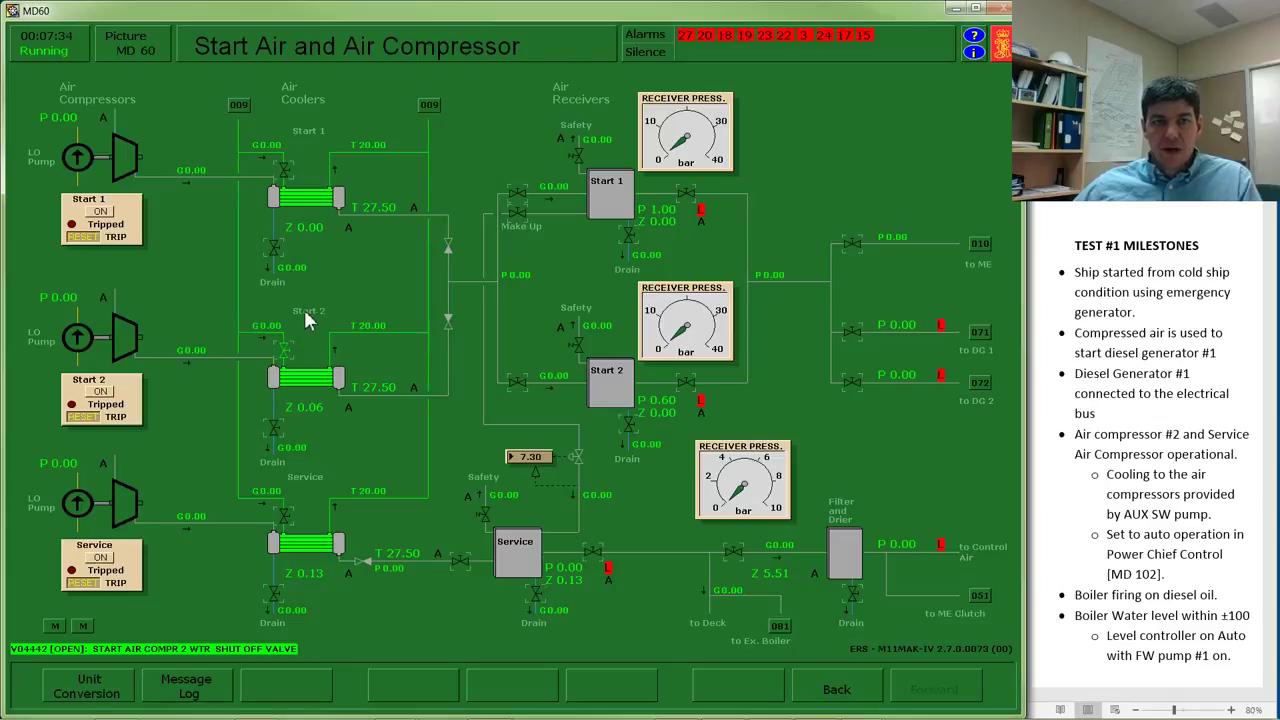
- Open valves V10050, V10055 and V10051 on MD09 and start the Aux sea water pump
{"action": "left_click", "coordinate": [238, 112]}
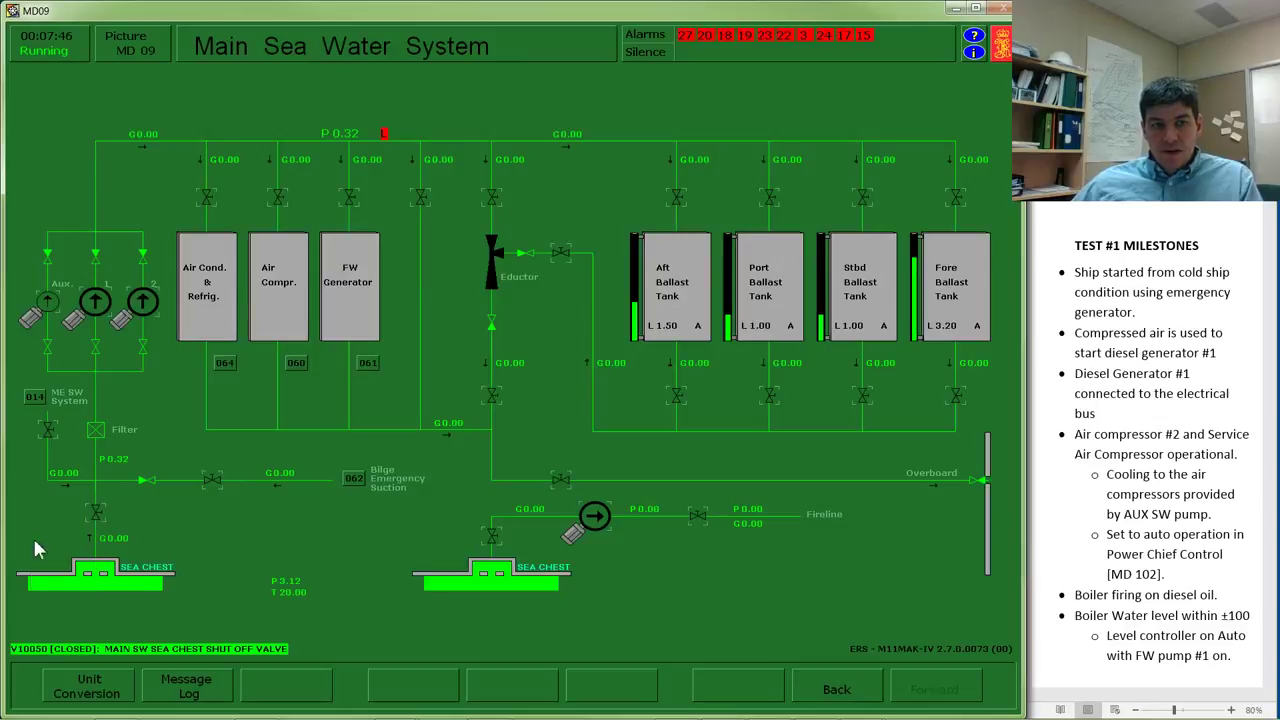
{"action": "left_click", "coordinate": [96, 518]}
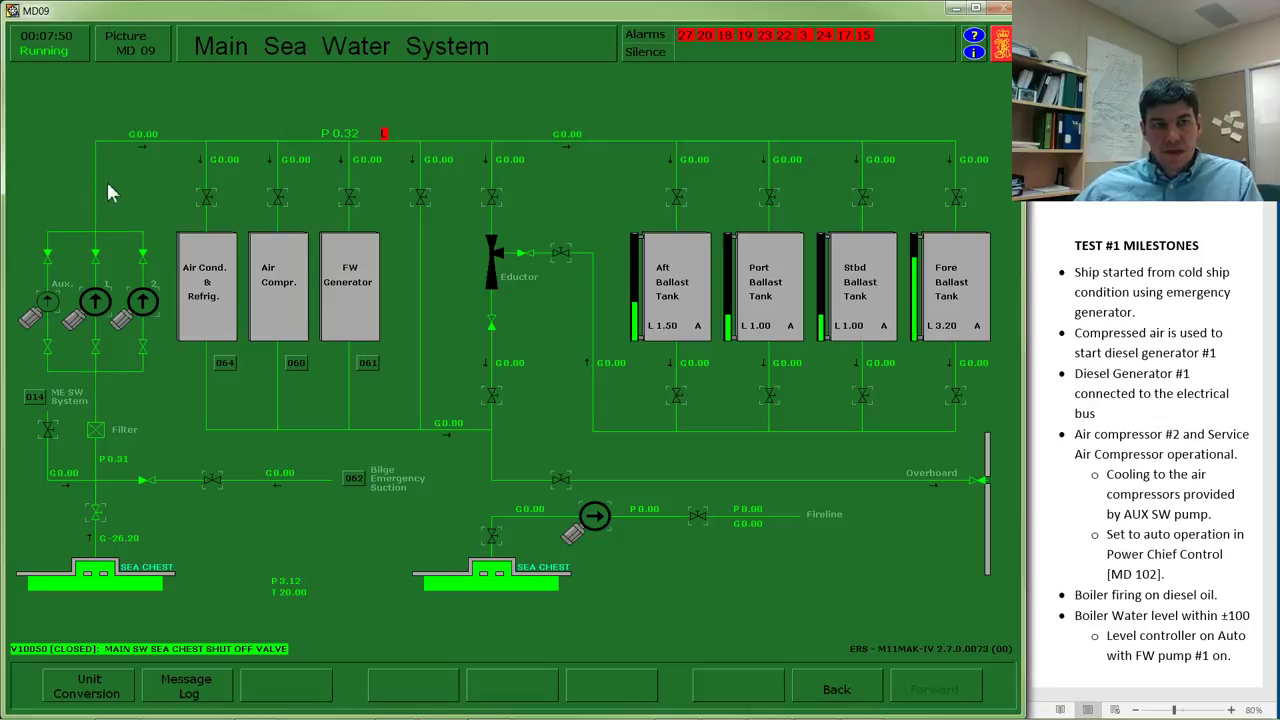
{"action": "left_click", "coordinate": [280, 199]}
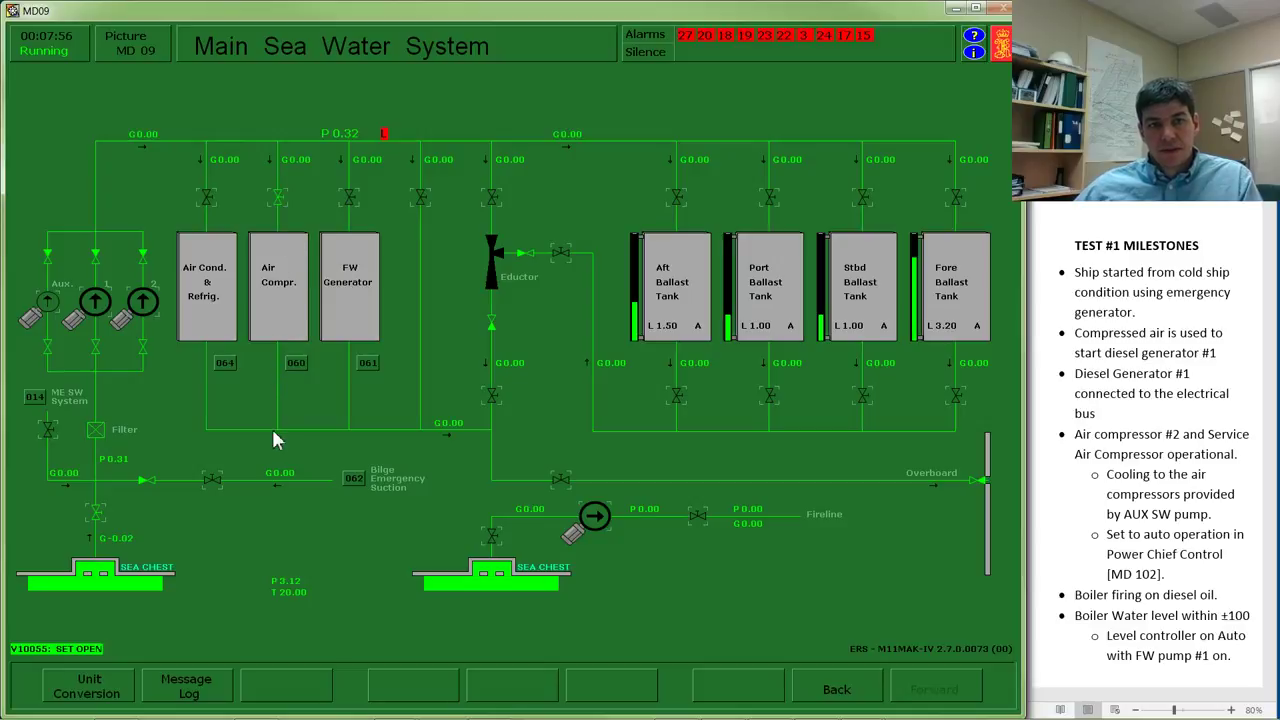
{"action": "left_click", "coordinate": [561, 482]}
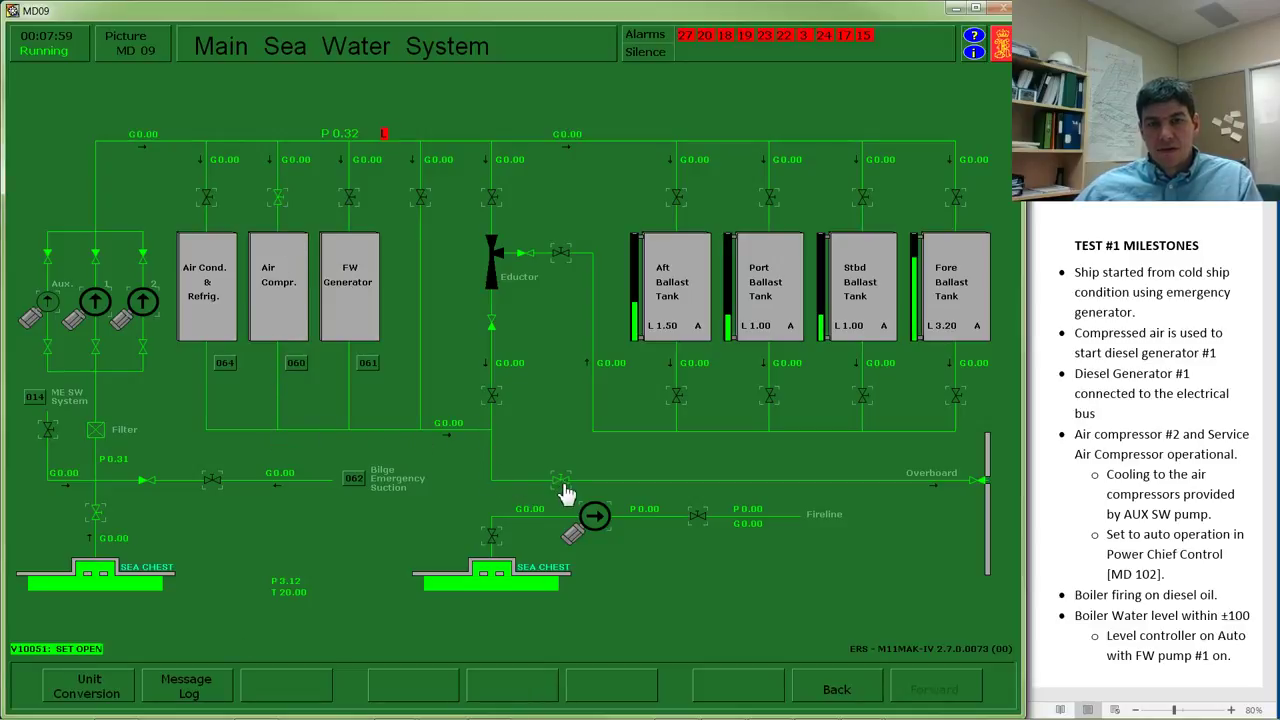
{"action": "left_click", "coordinate": [995, 492]}
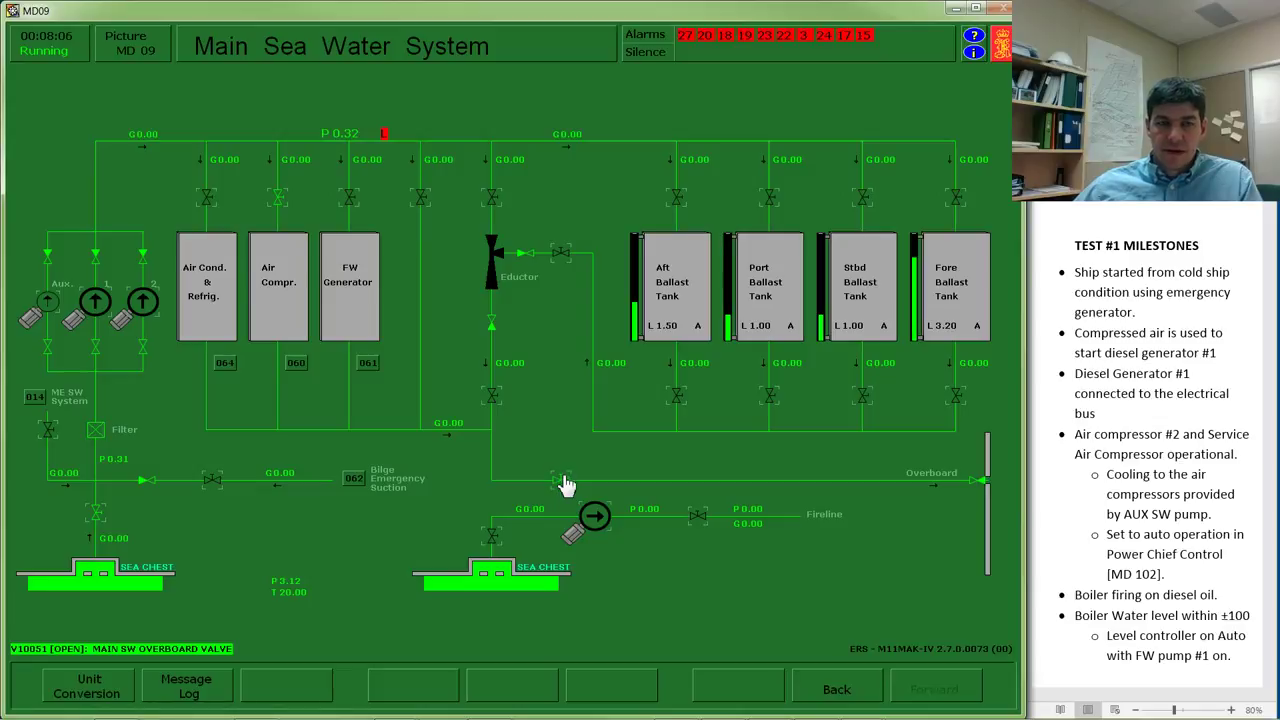
{"action": "left_click", "coordinate": [74, 328]}
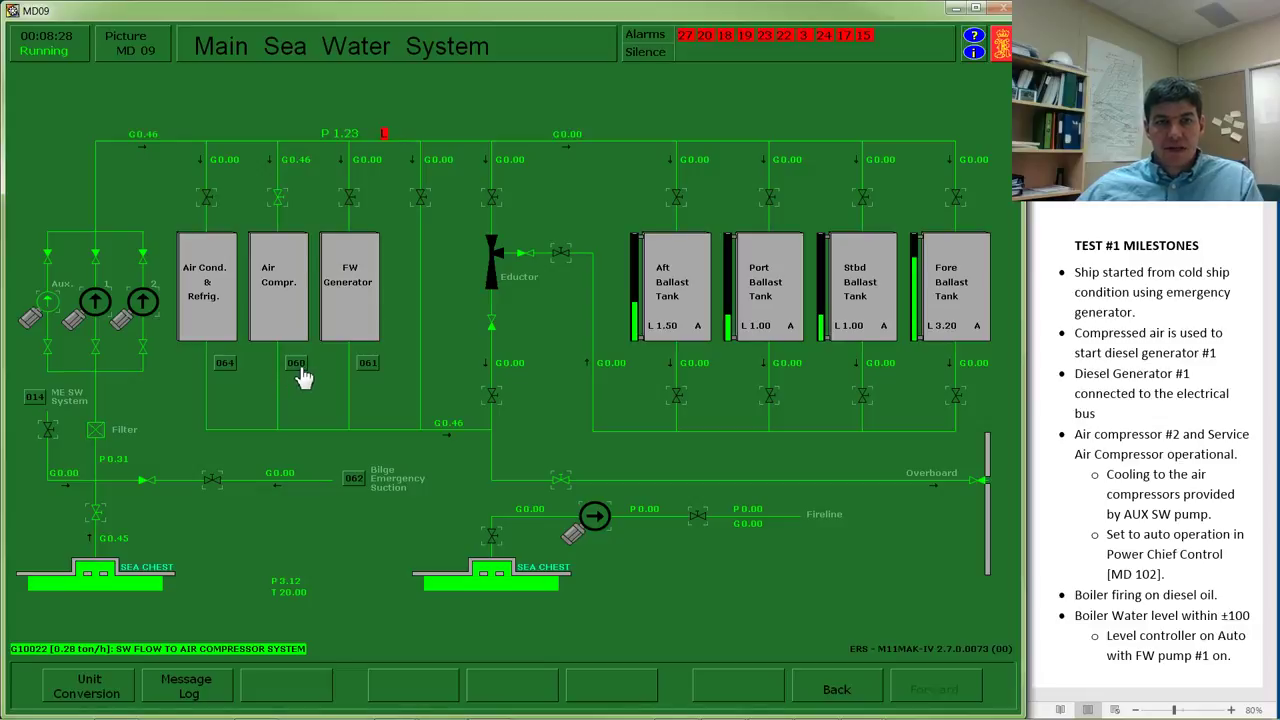
- Open receiver 2 inlet valve V04461 and switch air compressor 2 ON to pressurise receiver 2
{"action": "left_click", "coordinate": [300, 366]}
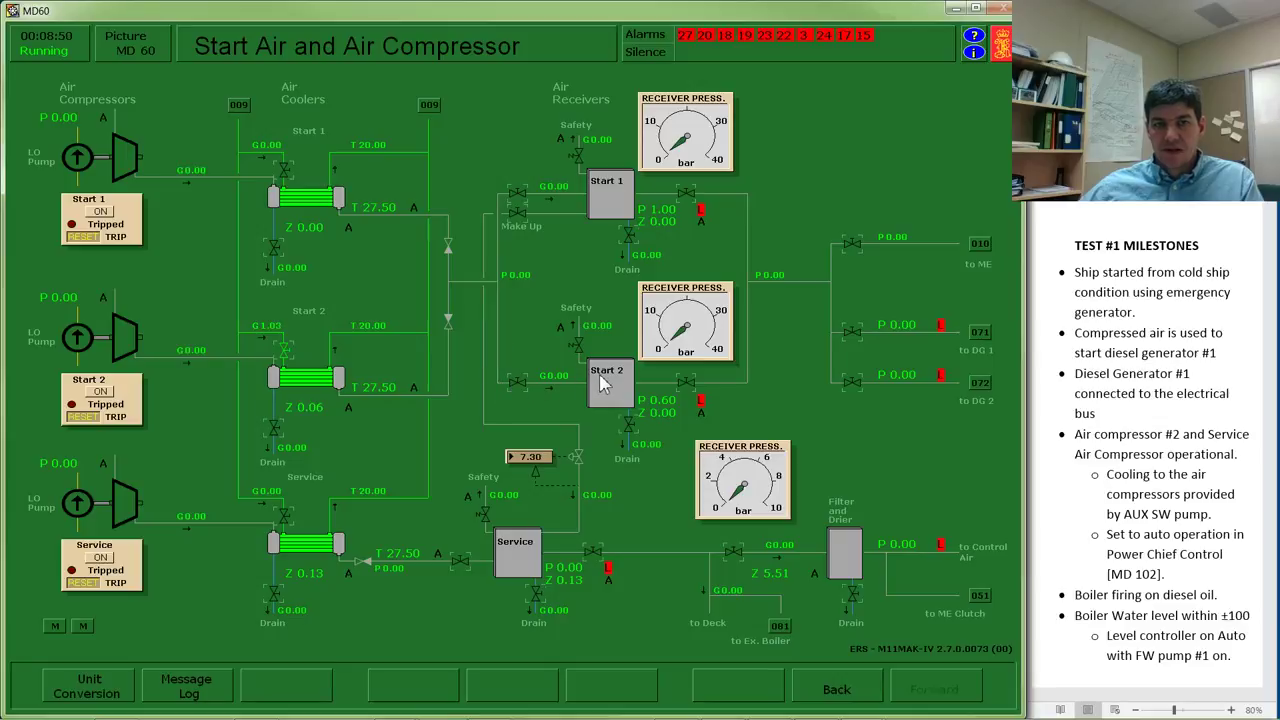
{"action": "left_click", "coordinate": [530, 395]}
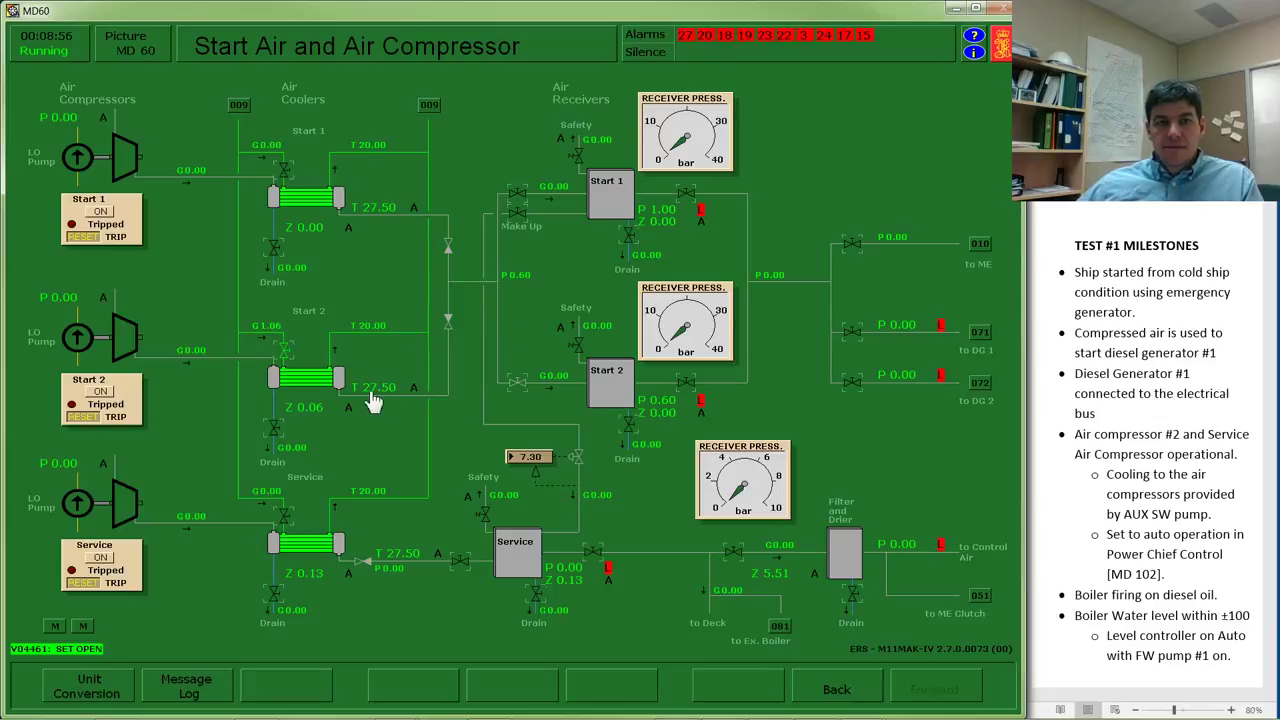
{"action": "left_click", "coordinate": [98, 392]}
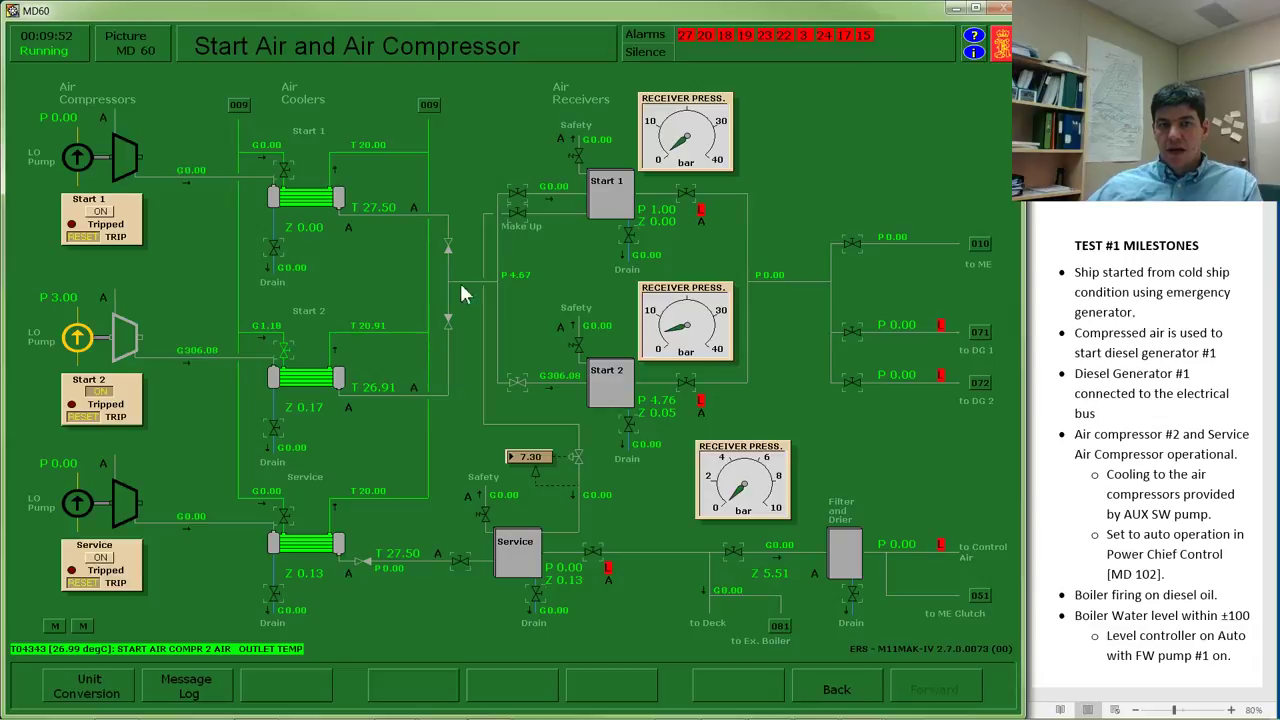
{"action": "left_click", "coordinate": [689, 392]}
{"action": "left_click", "coordinate": [684, 385]}
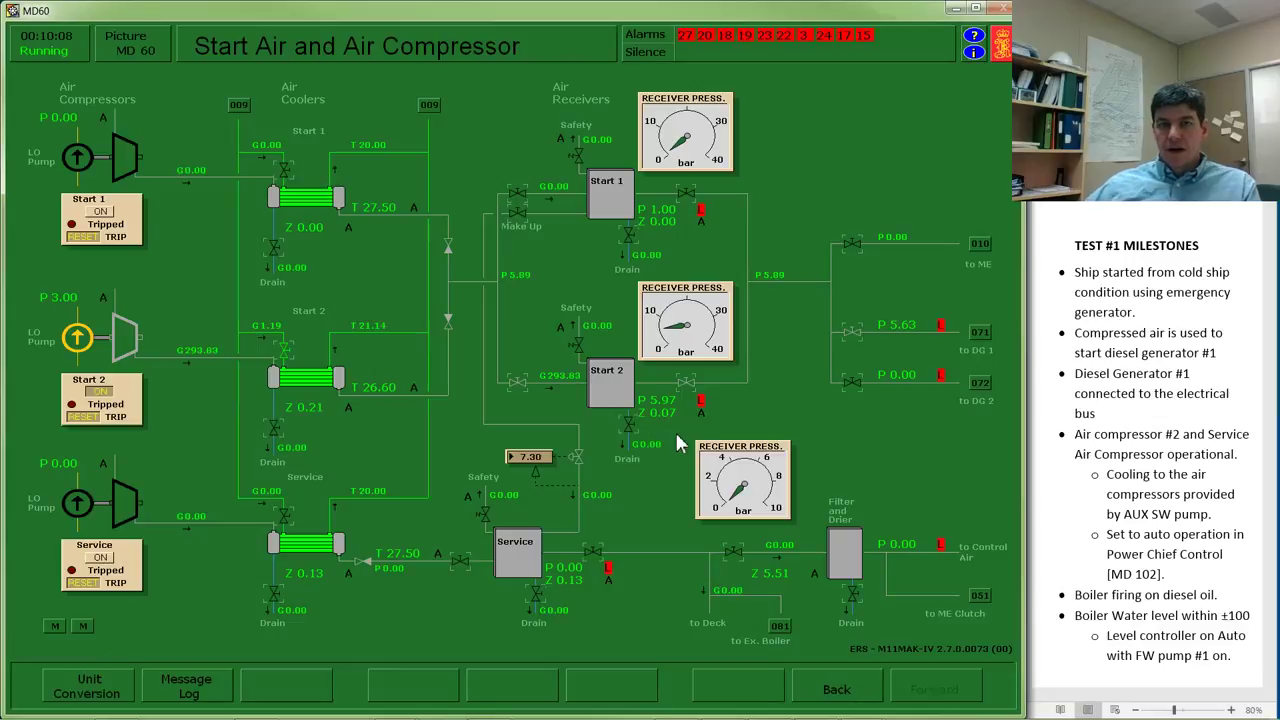
{"action": "left_click", "coordinate": [519, 388]}
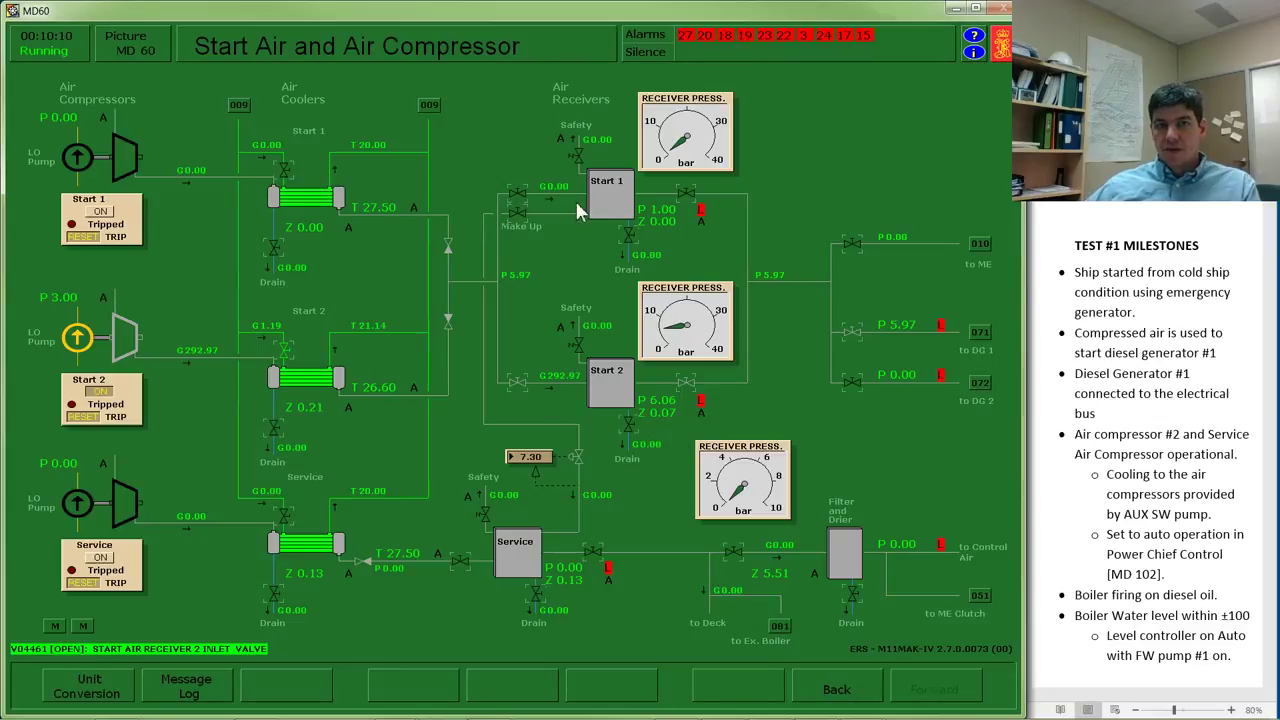
{"action": "left_click", "coordinate": [687, 192]}
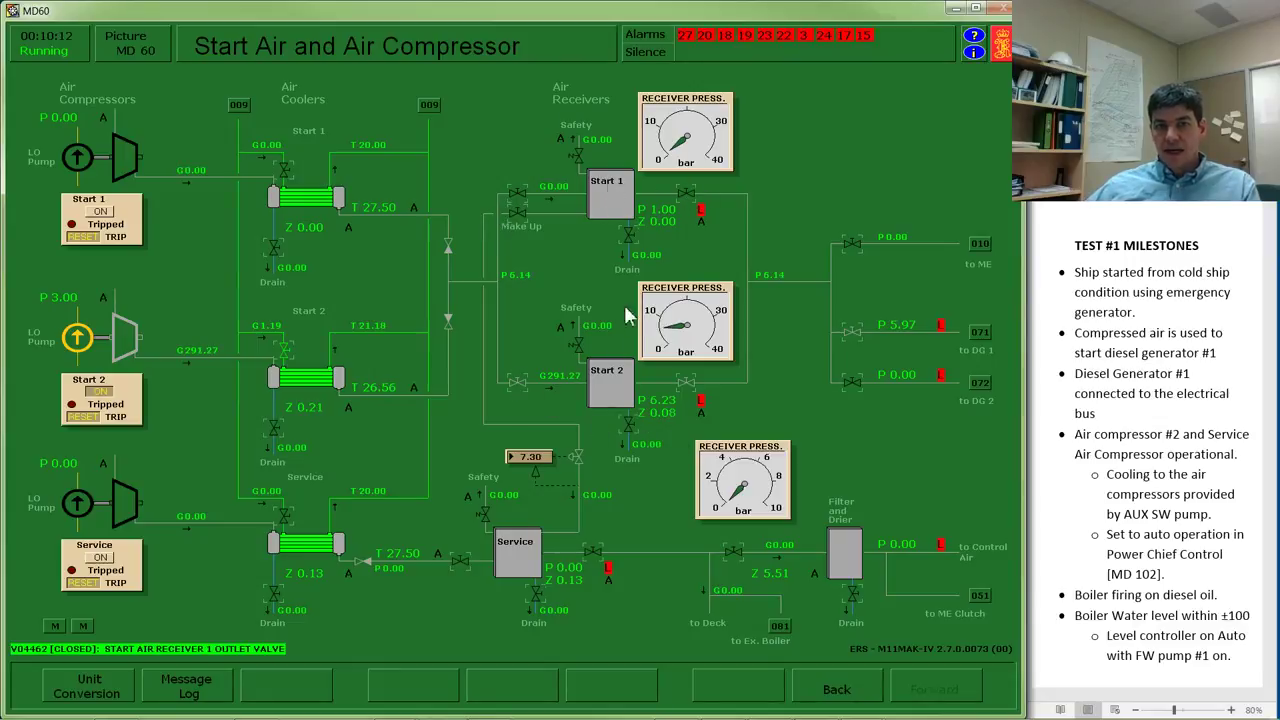
{"action": "left_click", "coordinate": [691, 412]}
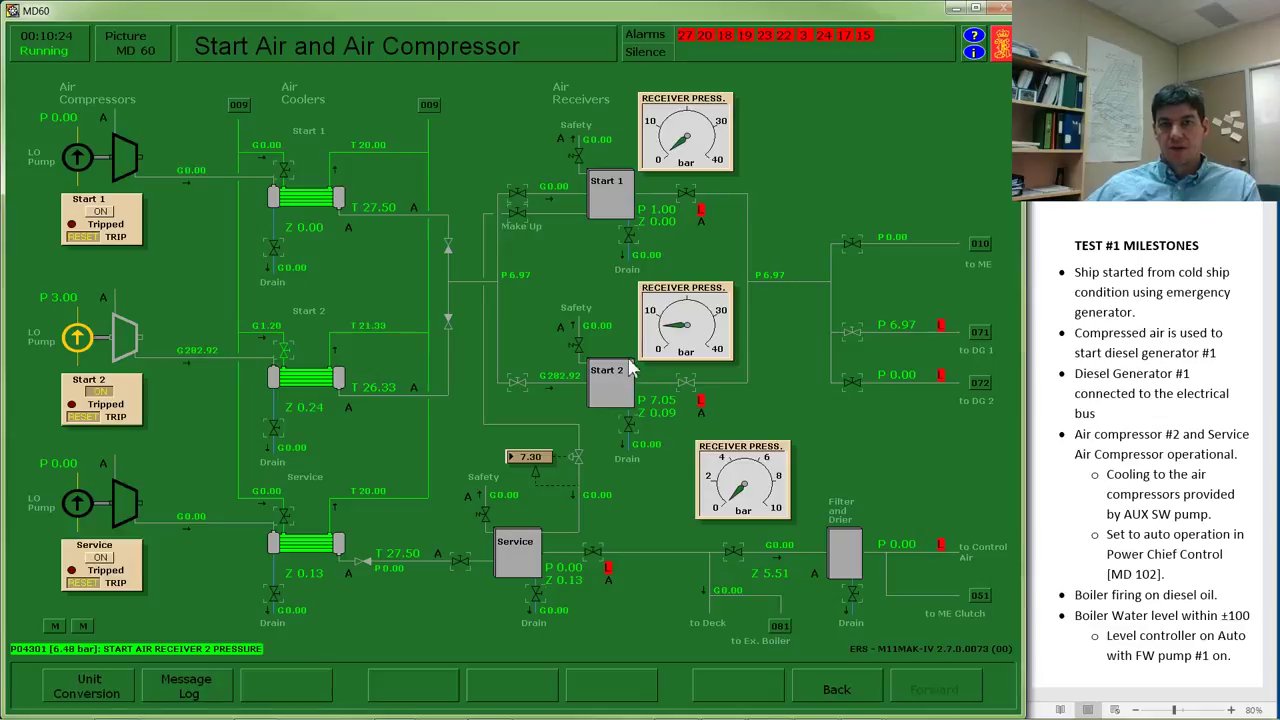
- On MD71, open the LO make-up and cooler valves, start the priming pump, then close make-up
{"action": "left_click", "coordinate": [986, 340]}
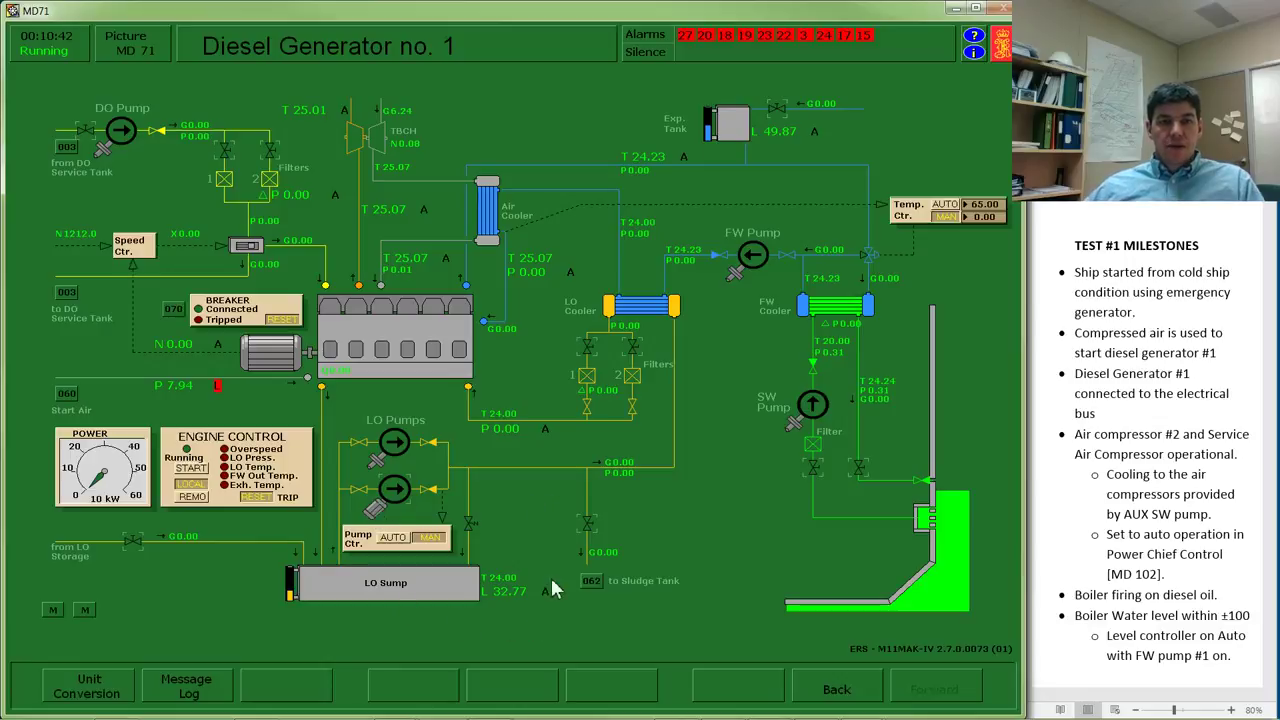
{"action": "left_click", "coordinate": [133, 541]}
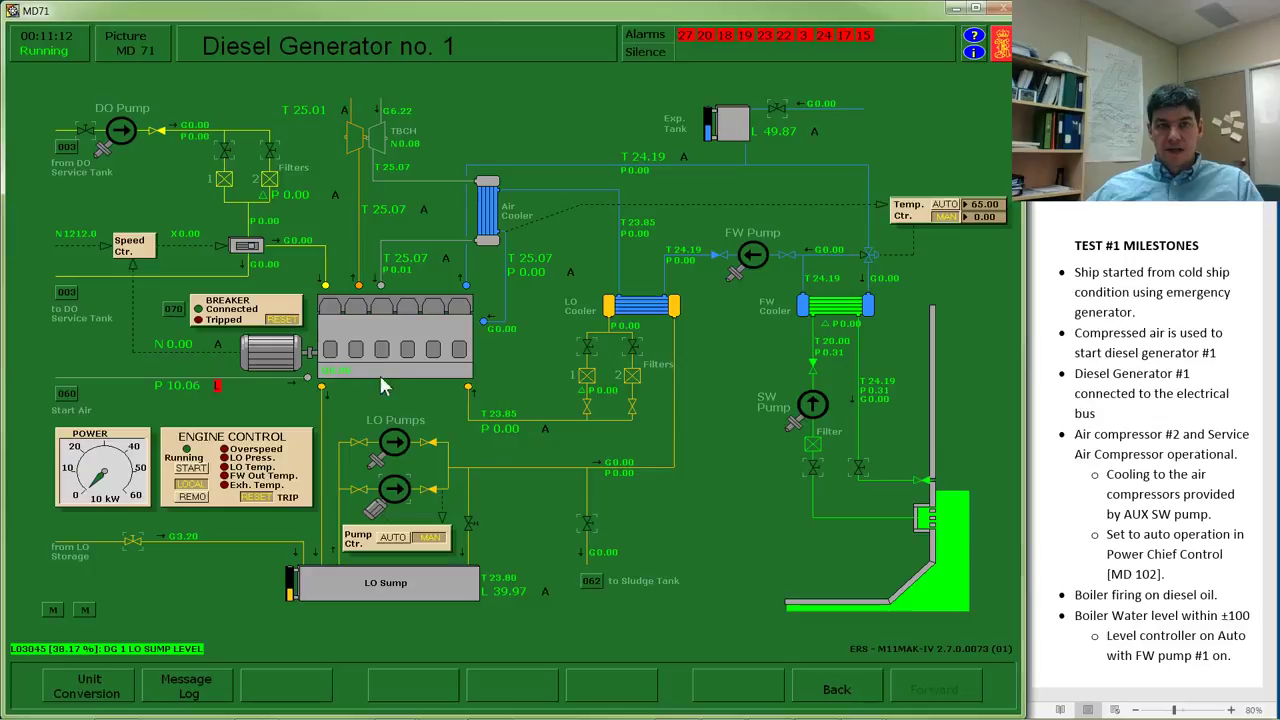
{"action": "left_click", "coordinate": [589, 347]}
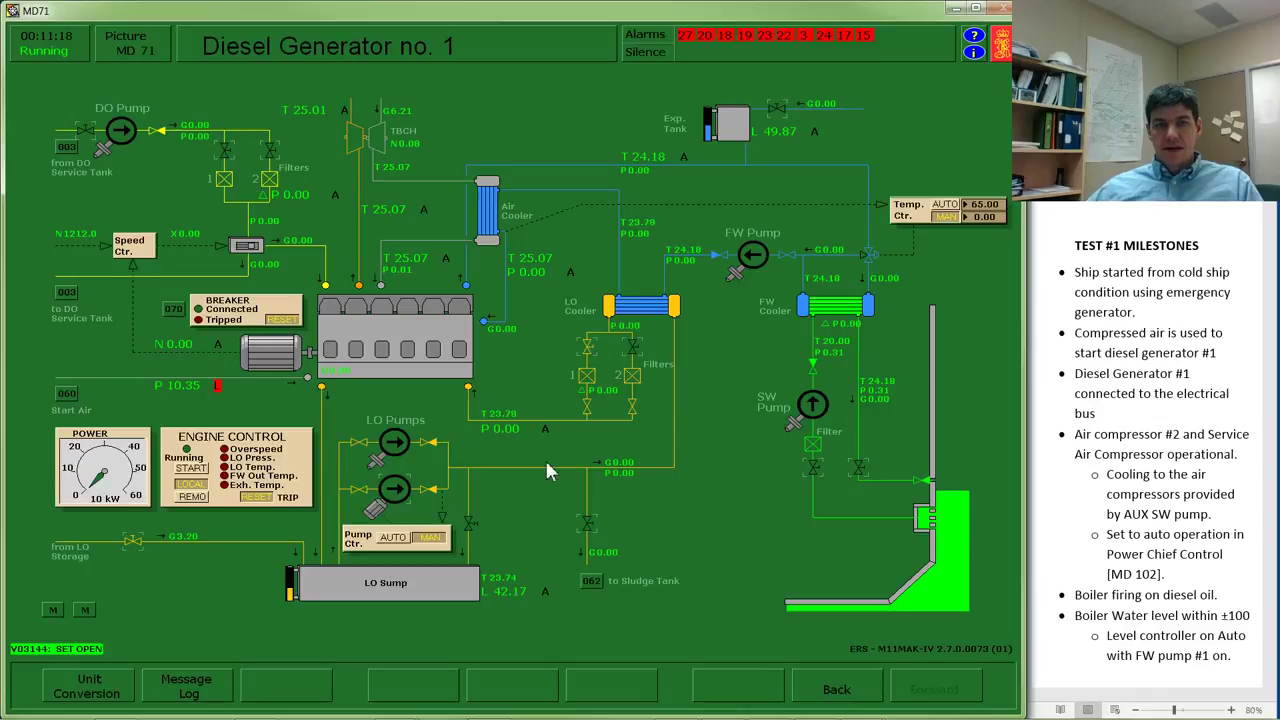
{"action": "left_click", "coordinate": [395, 491]}
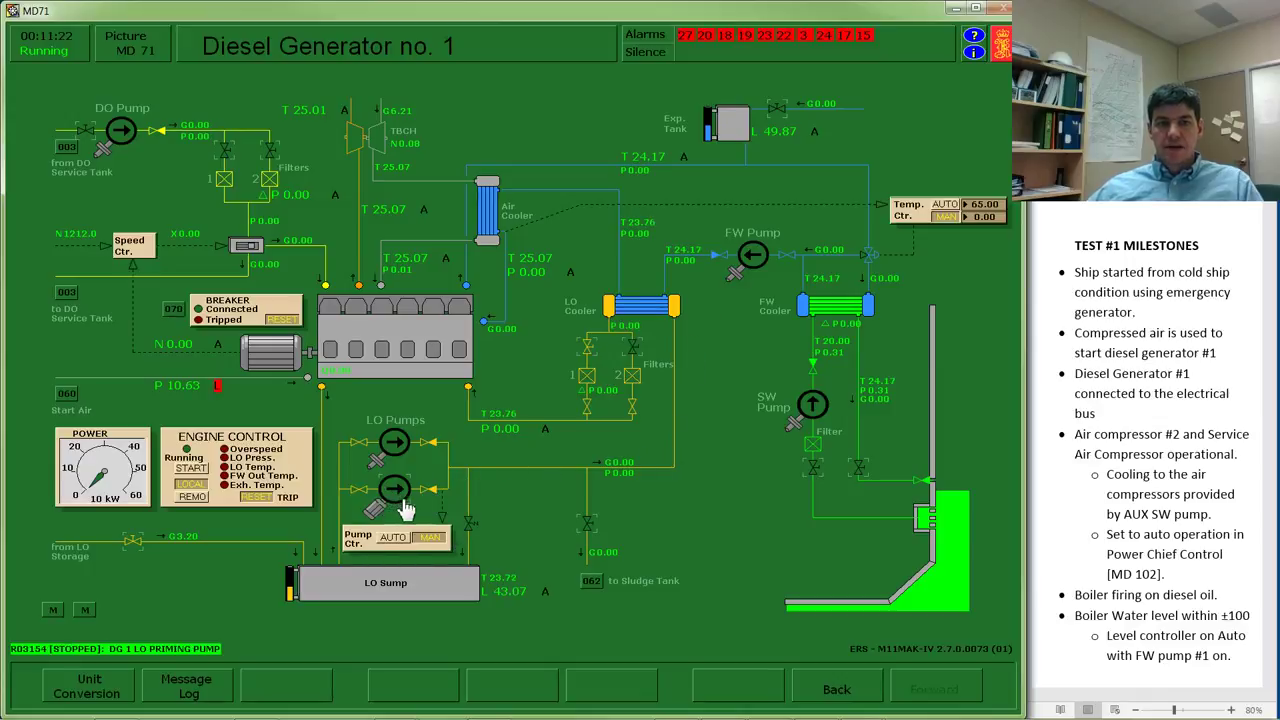
{"action": "left_click", "coordinate": [397, 490]}
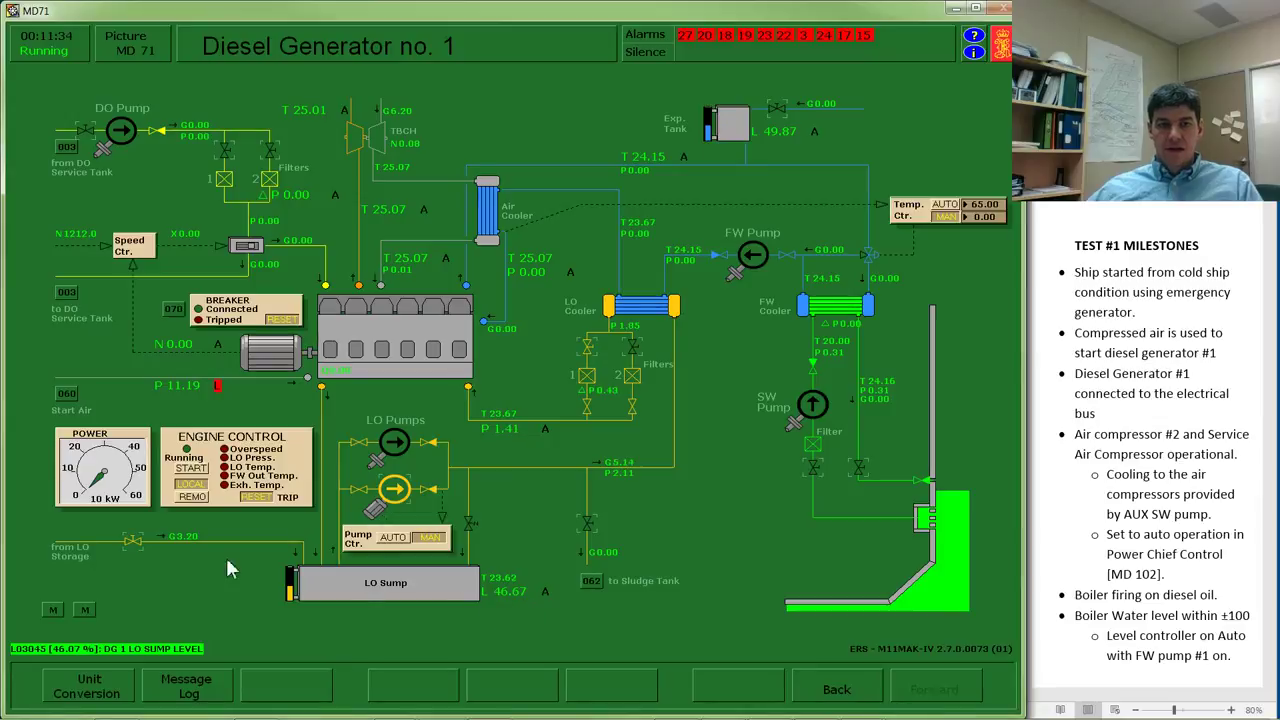
{"action": "left_click", "coordinate": [133, 543]}
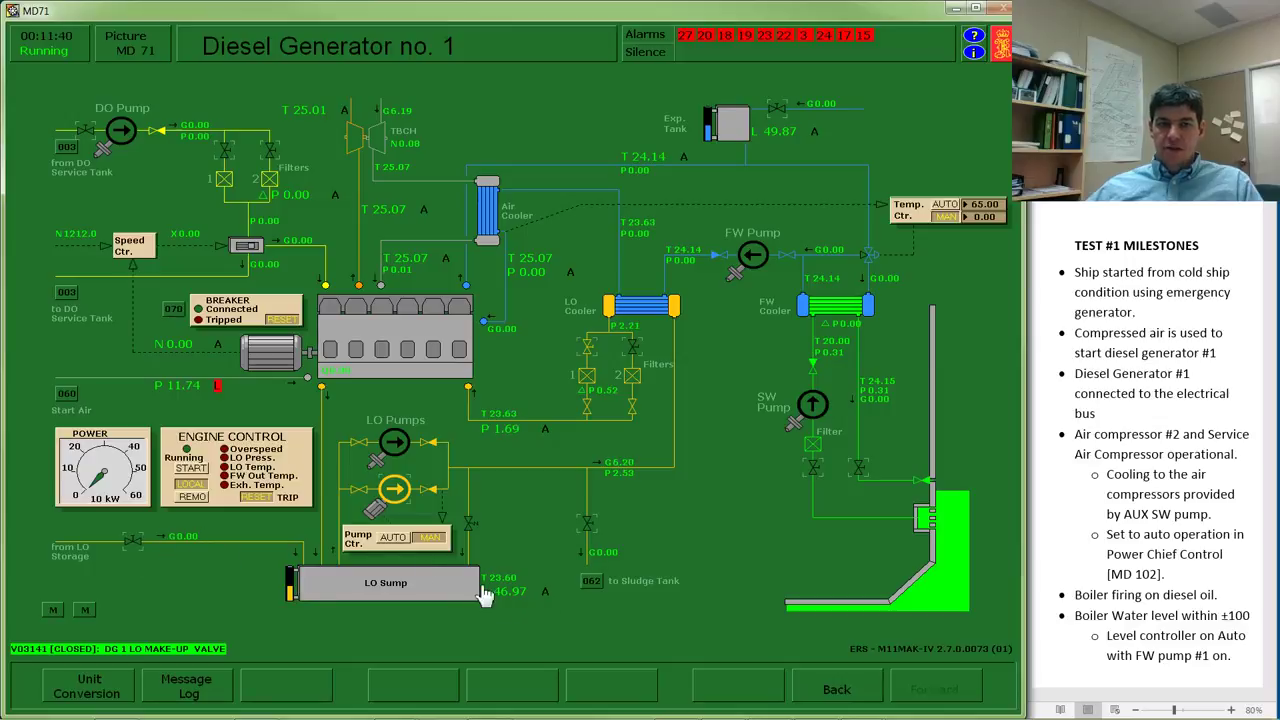
{"action": "left_click", "coordinate": [537, 605]}
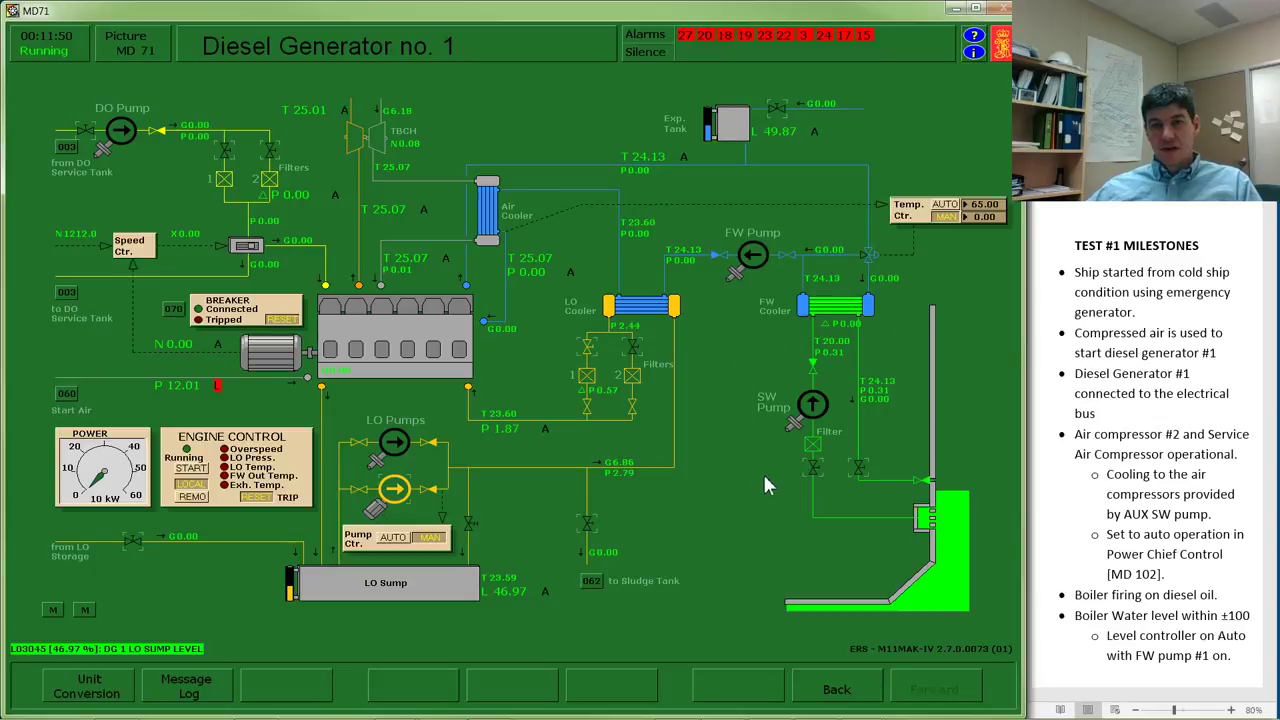
- Open Diesel Generator 1's SW outlet valve and set its FW temperature controller to AUTO
{"action": "left_click", "coordinate": [861, 478]}
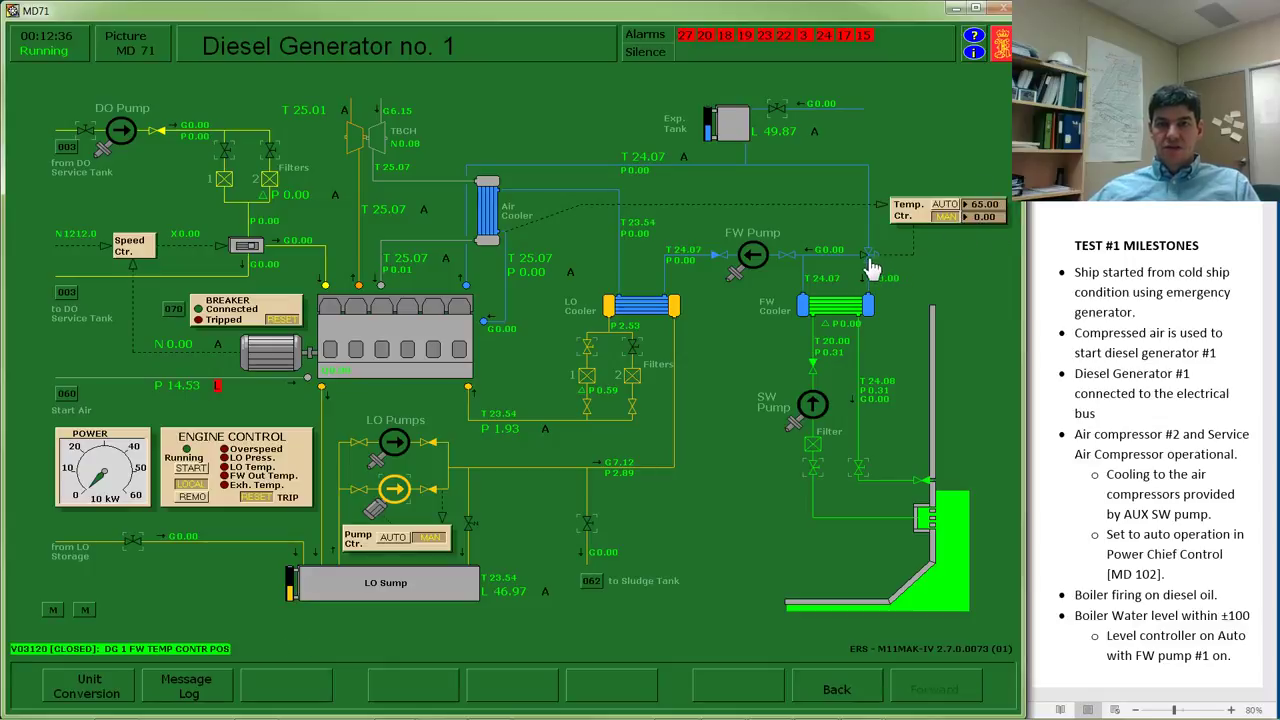
{"action": "left_click", "coordinate": [948, 206]}
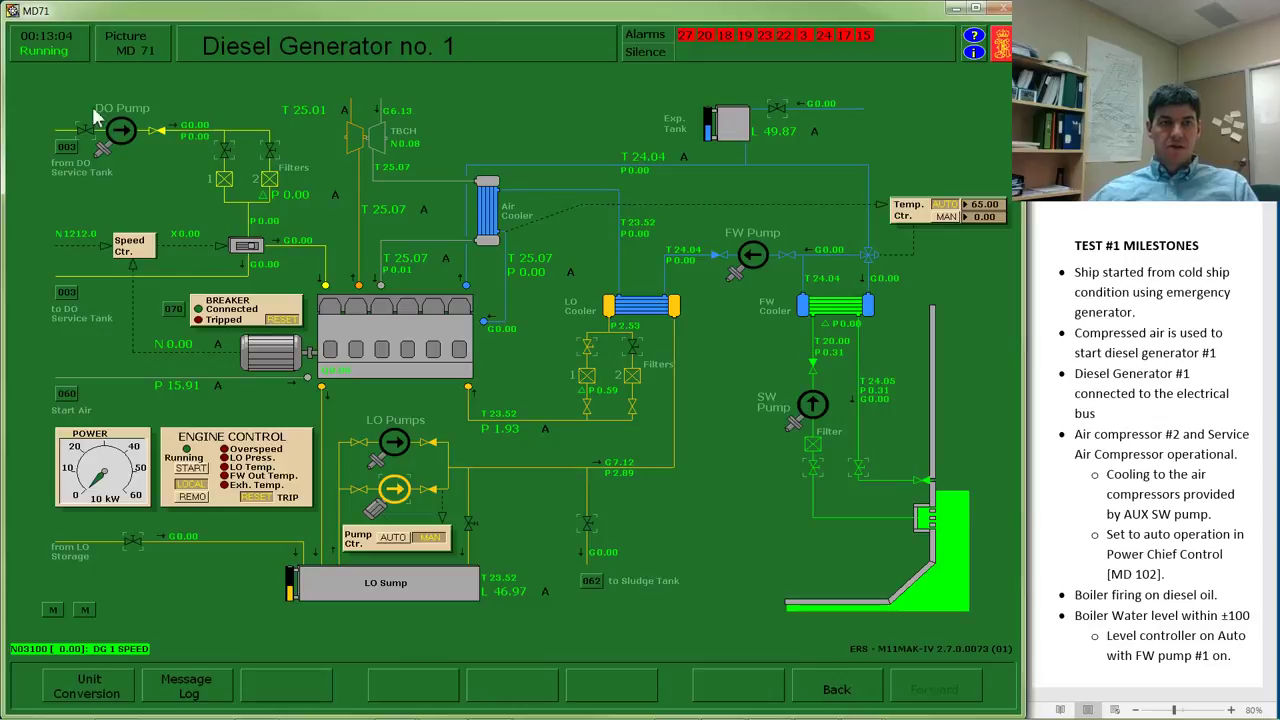
- Check MD03, then open Diesel Generator 1's DO supply valve and upper DO filter valve on MD71
{"action": "left_click", "coordinate": [71, 160]}
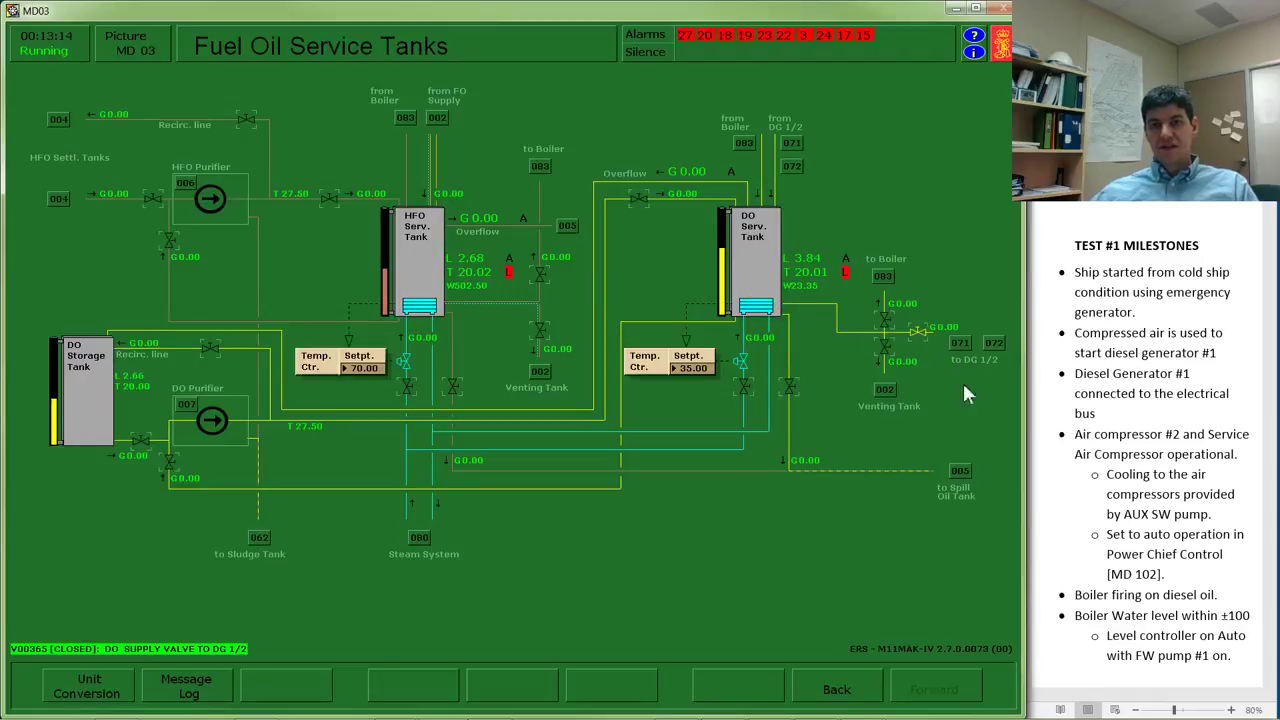
{"action": "left_click", "coordinate": [961, 341]}
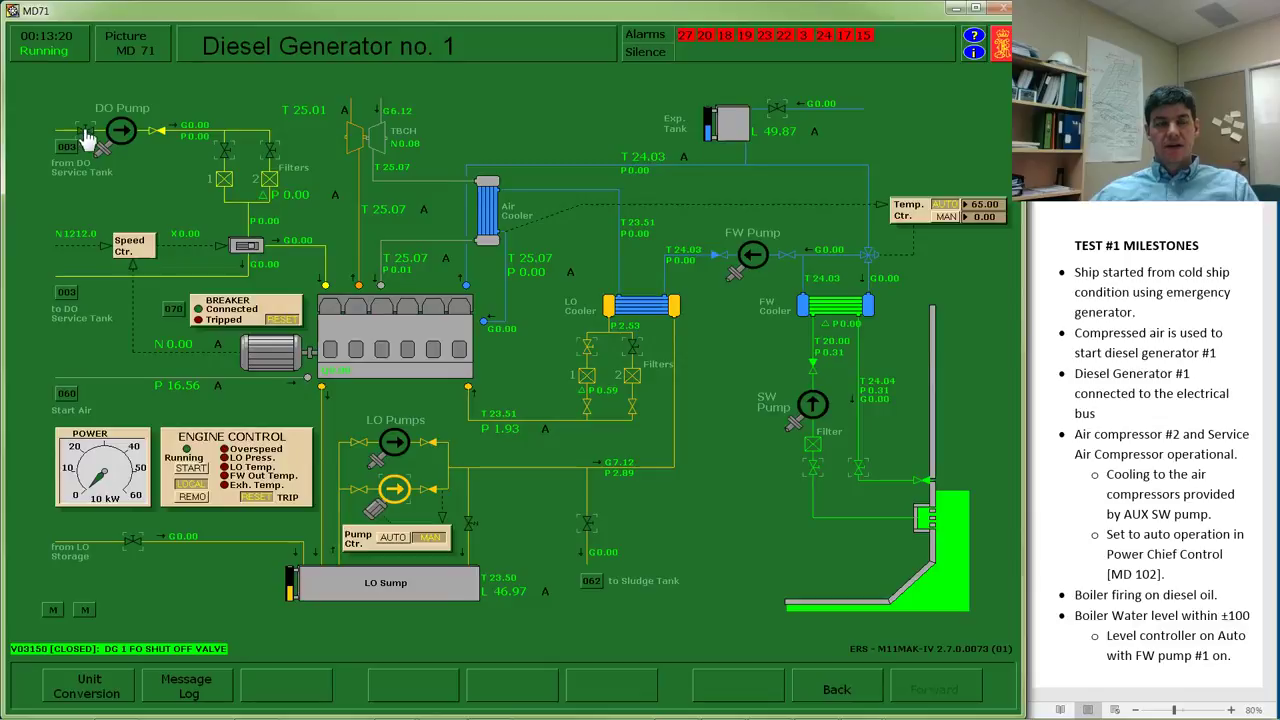
{"action": "left_click", "coordinate": [86, 133]}
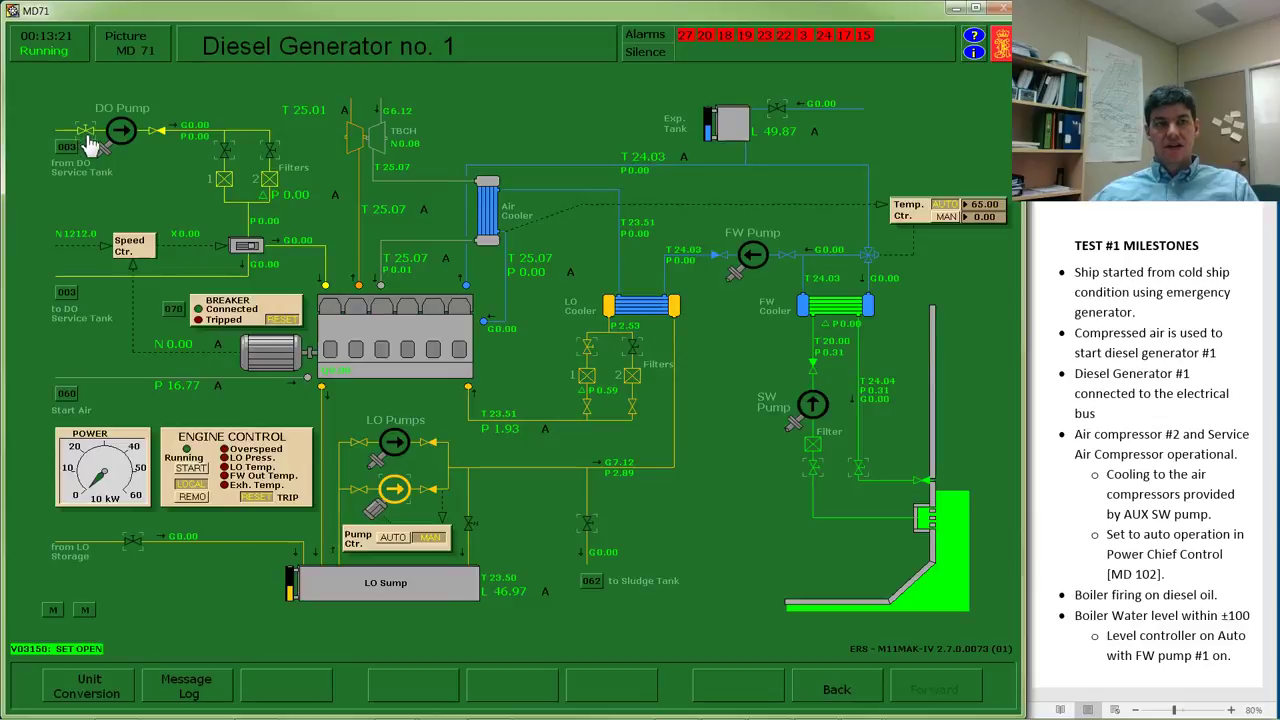
{"action": "left_click", "coordinate": [226, 151]}
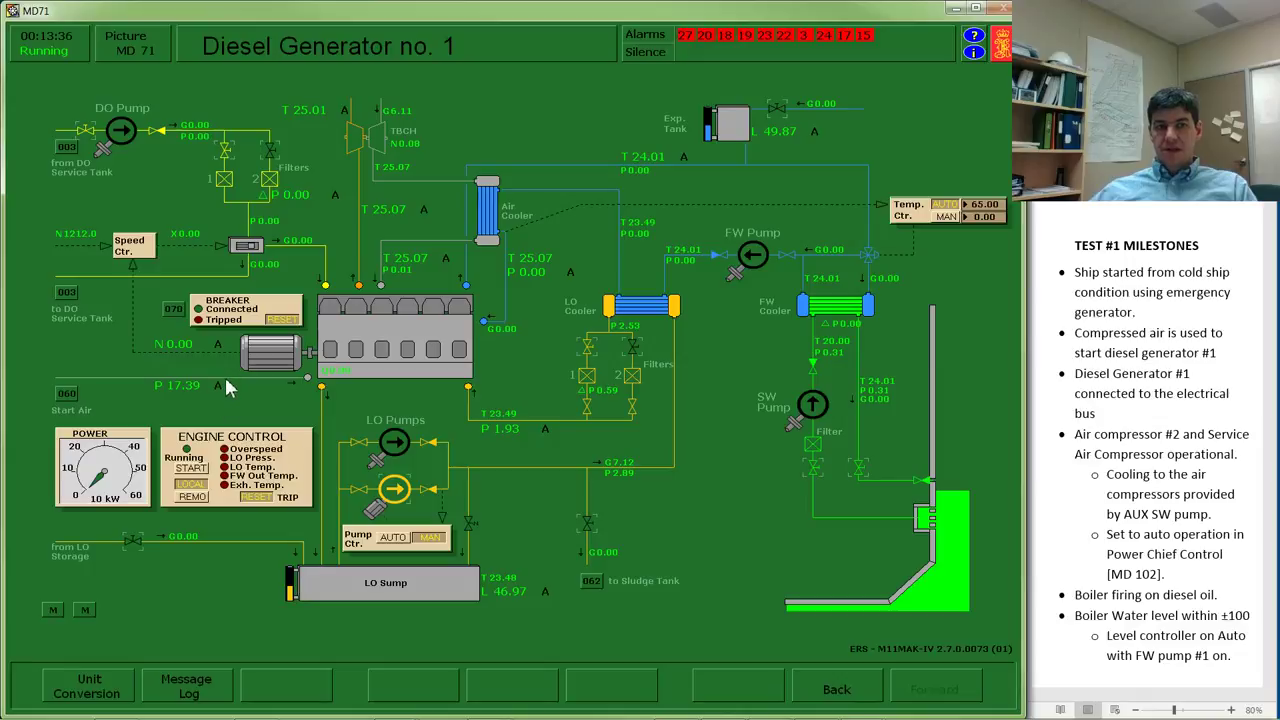
- Start Diesel Generator 1 to 1207 rpm, reset trips, and set its LO priming pump to AUTO
{"action": "left_click", "coordinate": [191, 471]}
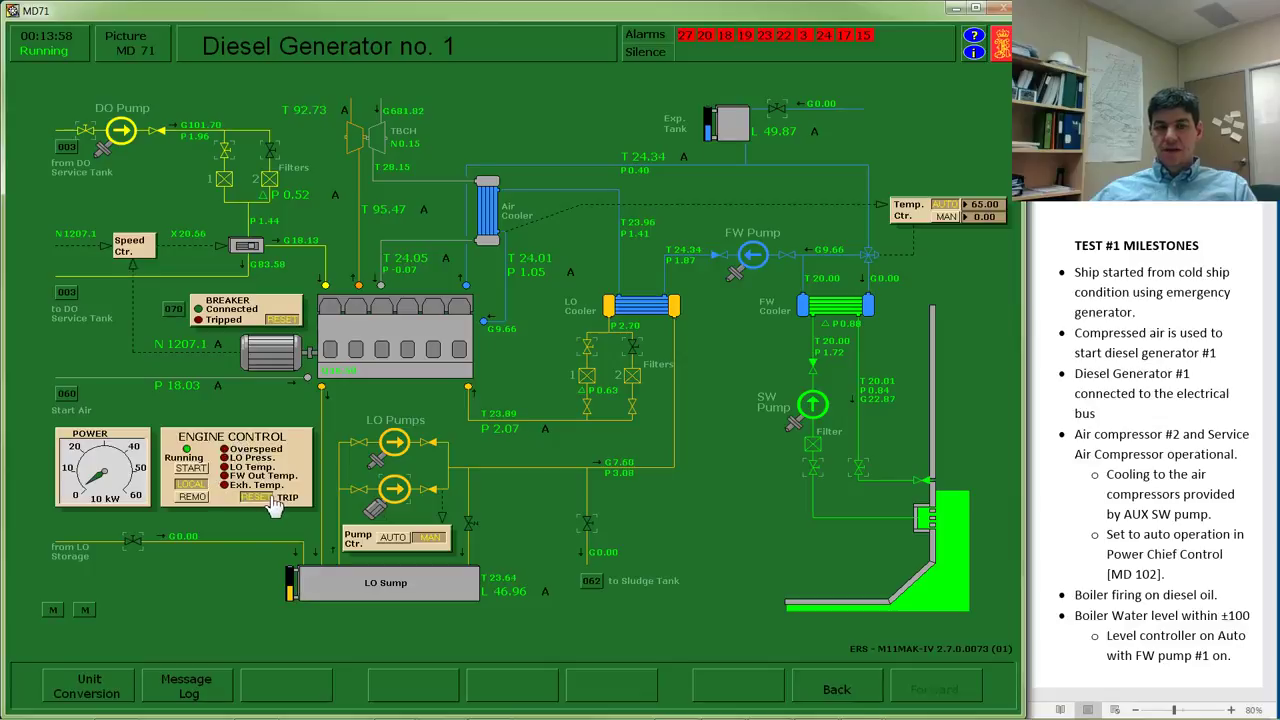
{"action": "left_click", "coordinate": [258, 497]}
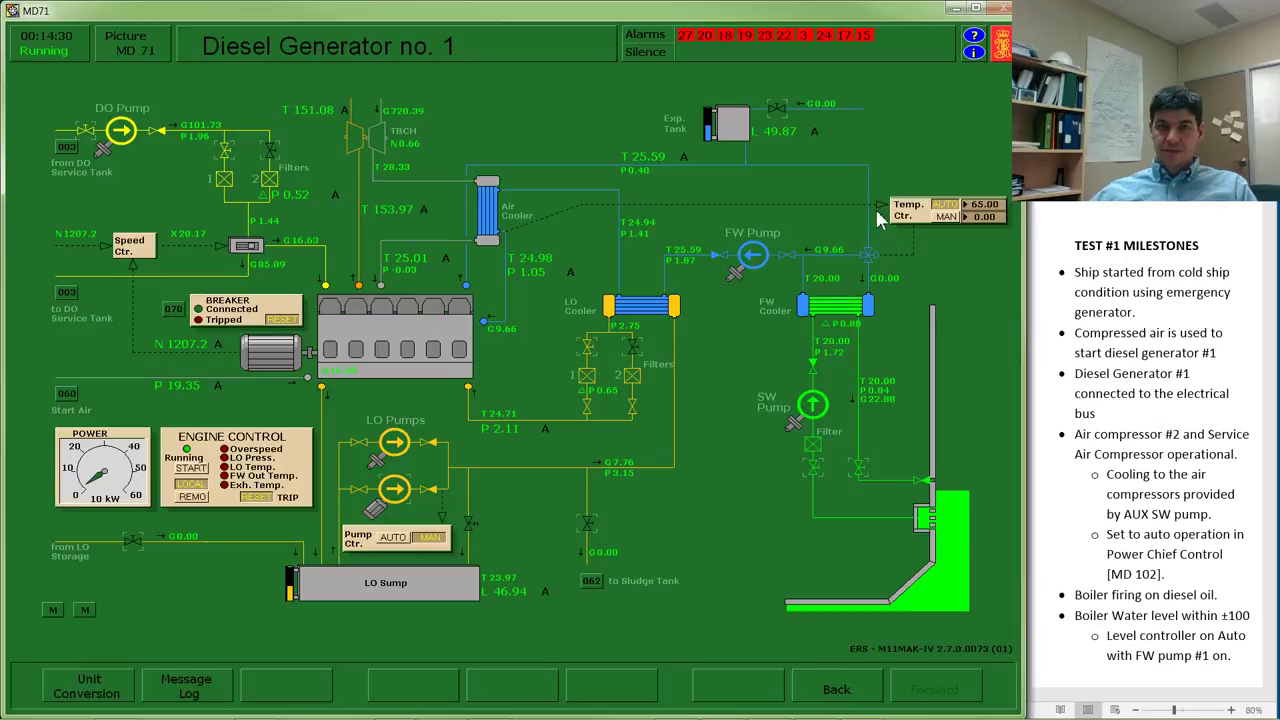
{"action": "left_click", "coordinate": [412, 505]}
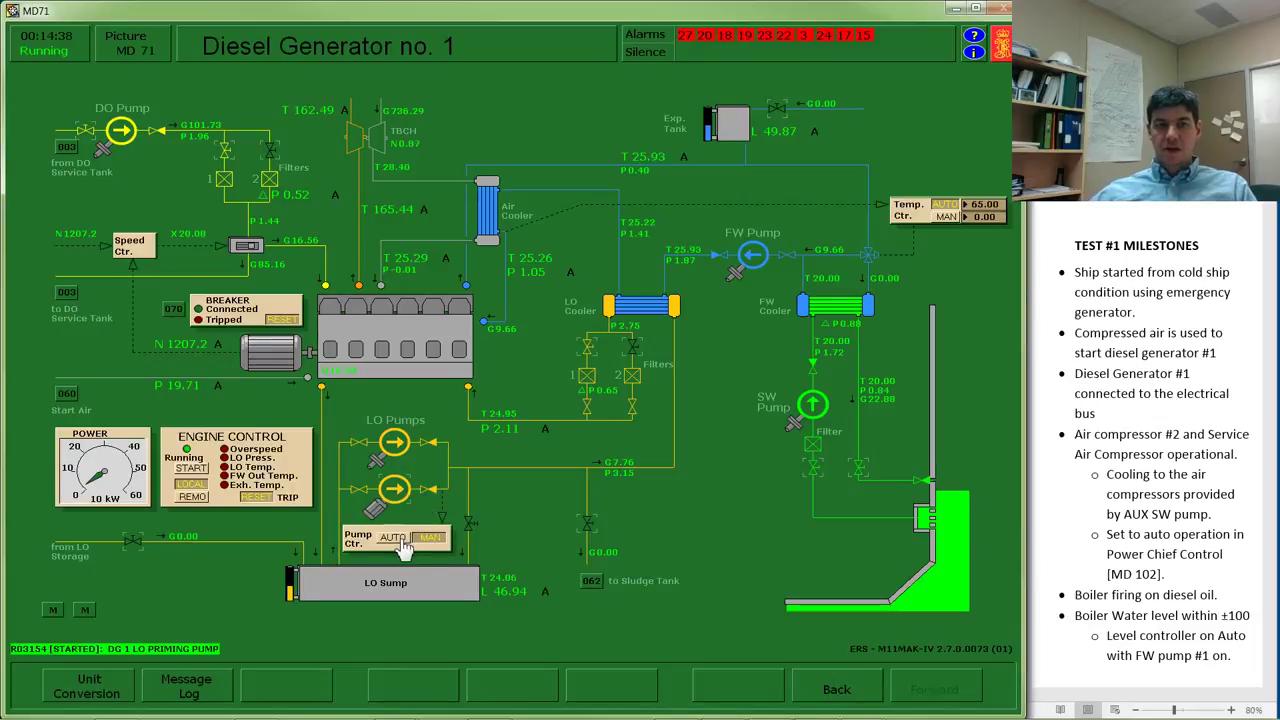
{"action": "left_click", "coordinate": [396, 539]}
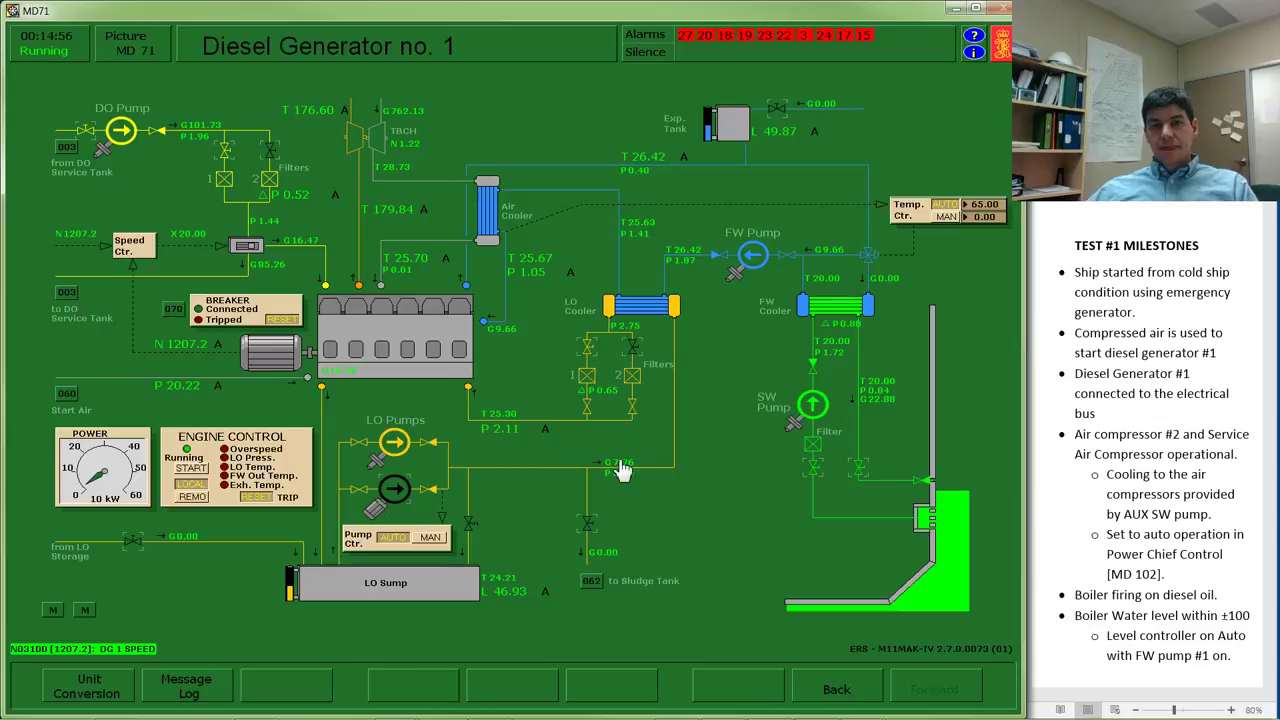
- Close DG 1's breaker on MD70 to energise Main Bus Bar 1 at 448.46 V, 60.11 Hz
{"action": "mouse_move", "coordinate": [620, 470]}
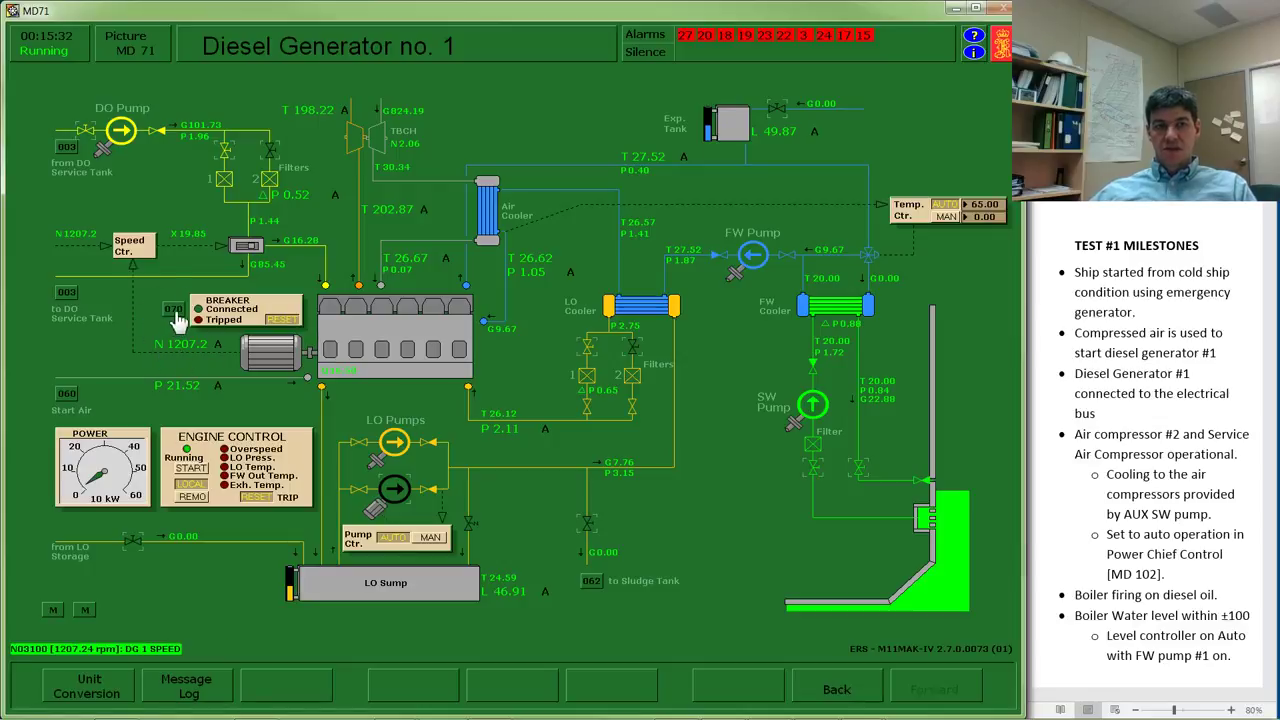
{"action": "left_click", "coordinate": [176, 312]}
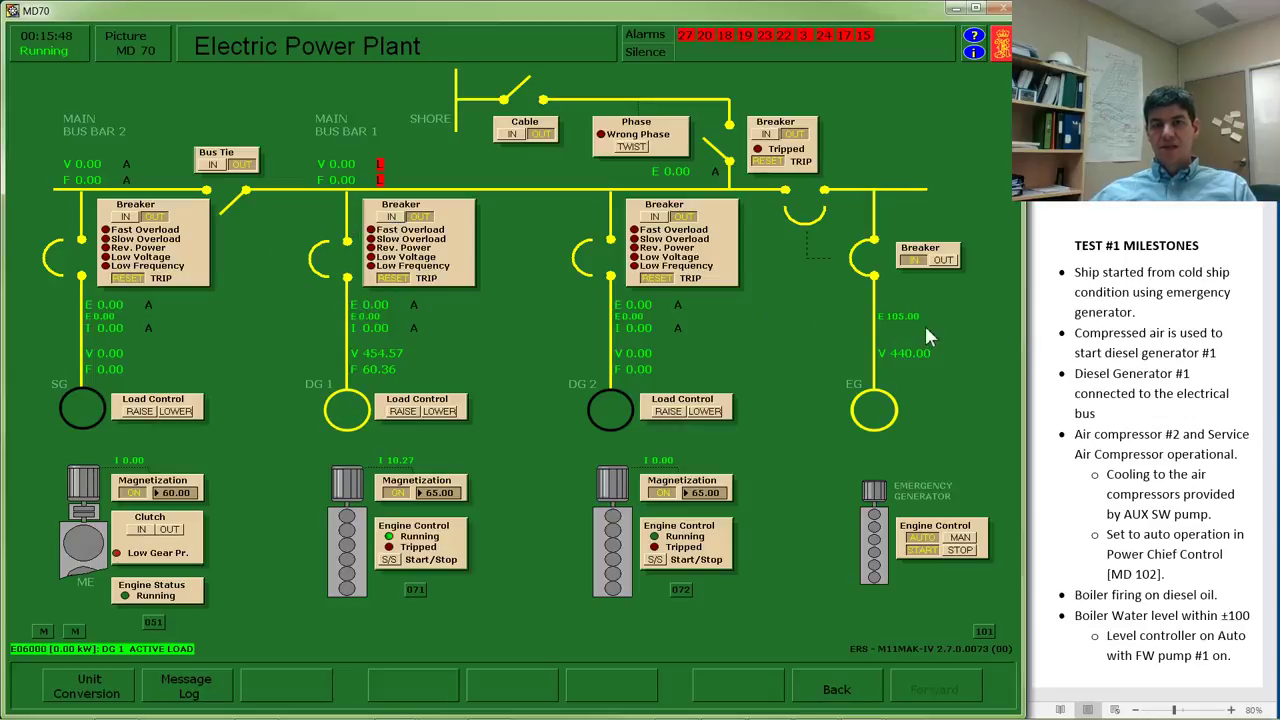
{"action": "left_click", "coordinate": [389, 217]}
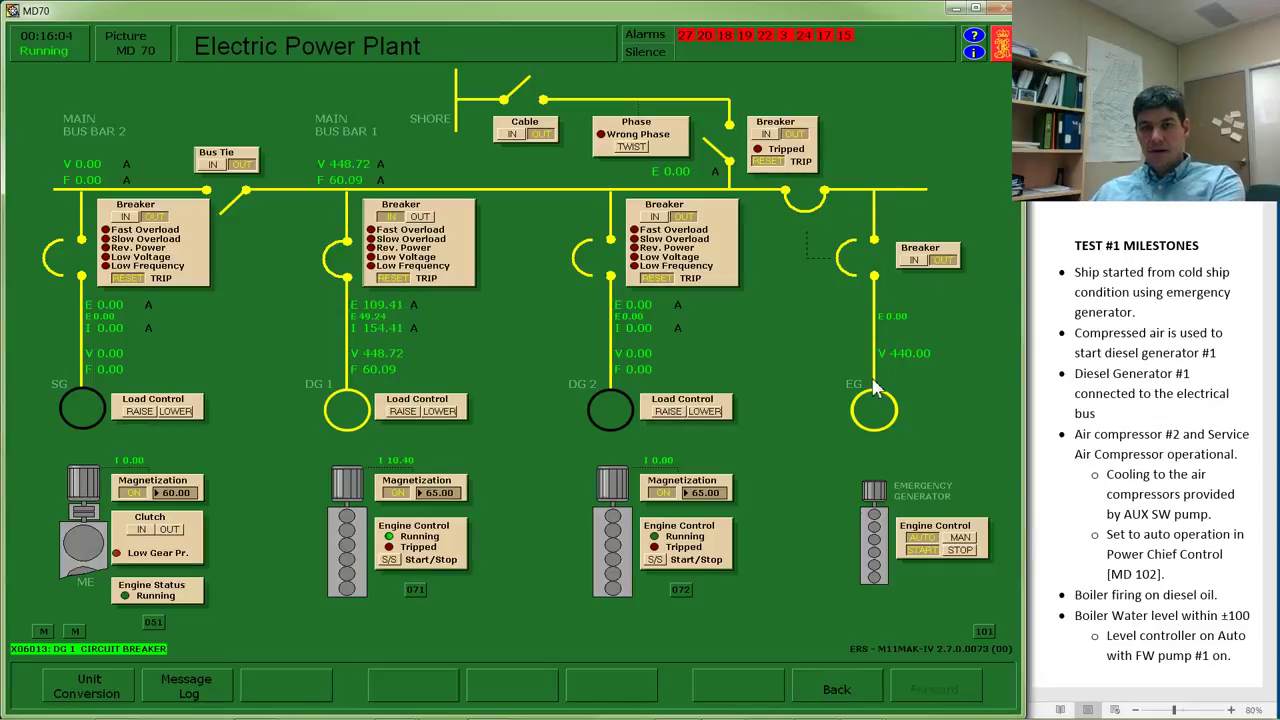
{"action": "key", "text": "Page_Down"}
{"action": "key", "text": "Page_Down"}
{"action": "key", "text": "Page_Down"}
{"action": "key", "text": "Page_Down"}
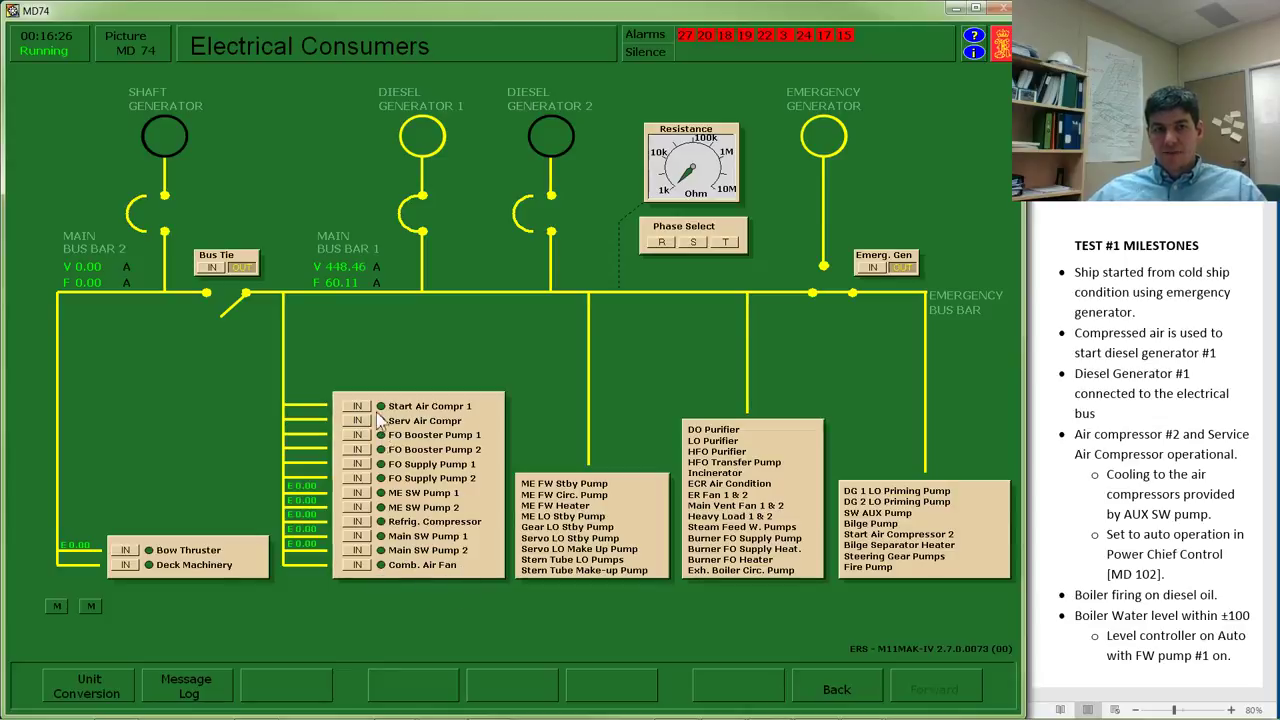
- On MD74, switch IN Start Air Compr 1, service compressor, FO booster/supply pumps, ME/Main SW pumps, refrigeration compressor and combustion air fan
{"action": "left_click", "coordinate": [360, 408]}
{"action": "left_click", "coordinate": [357, 421]}
{"action": "left_click", "coordinate": [357, 435]}
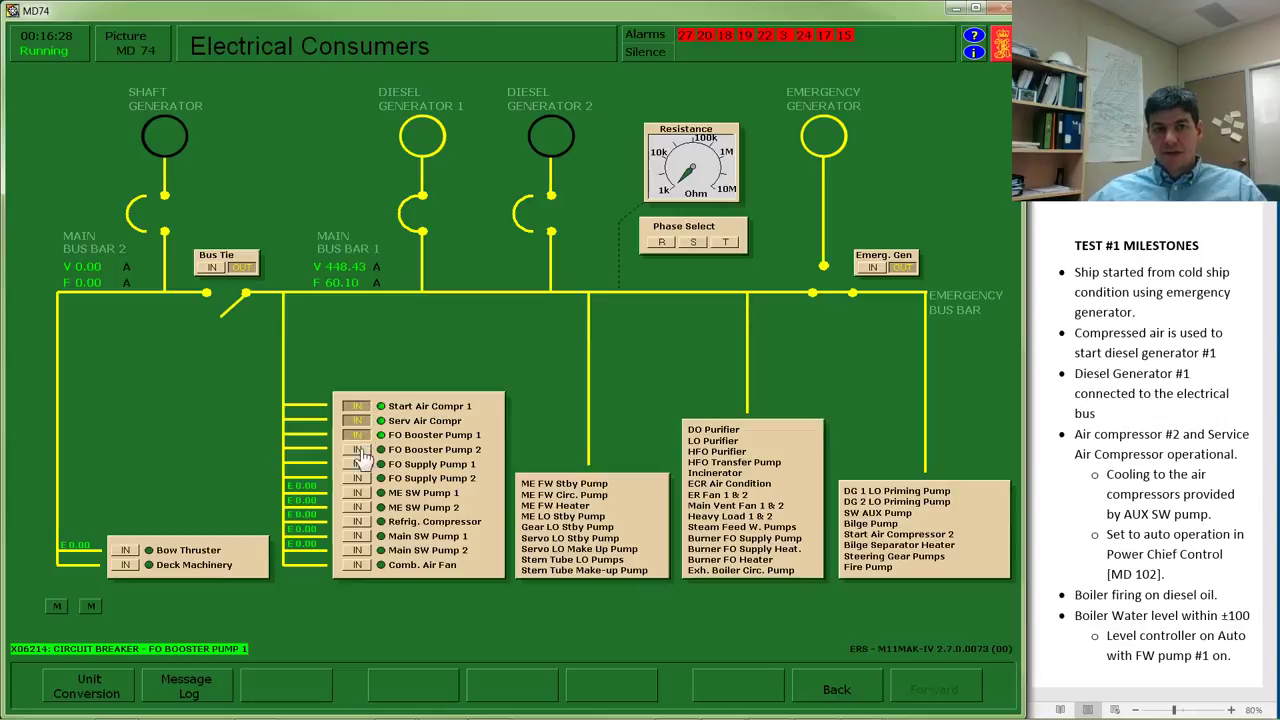
{"action": "left_click", "coordinate": [357, 449]}
{"action": "left_click", "coordinate": [357, 464]}
{"action": "left_click", "coordinate": [357, 478]}
{"action": "left_click", "coordinate": [357, 493]}
{"action": "left_click", "coordinate": [357, 507]}
{"action": "left_click", "coordinate": [357, 521]}
{"action": "left_click", "coordinate": [357, 536]}
{"action": "left_click", "coordinate": [357, 550]}
{"action": "left_click", "coordinate": [357, 565]}
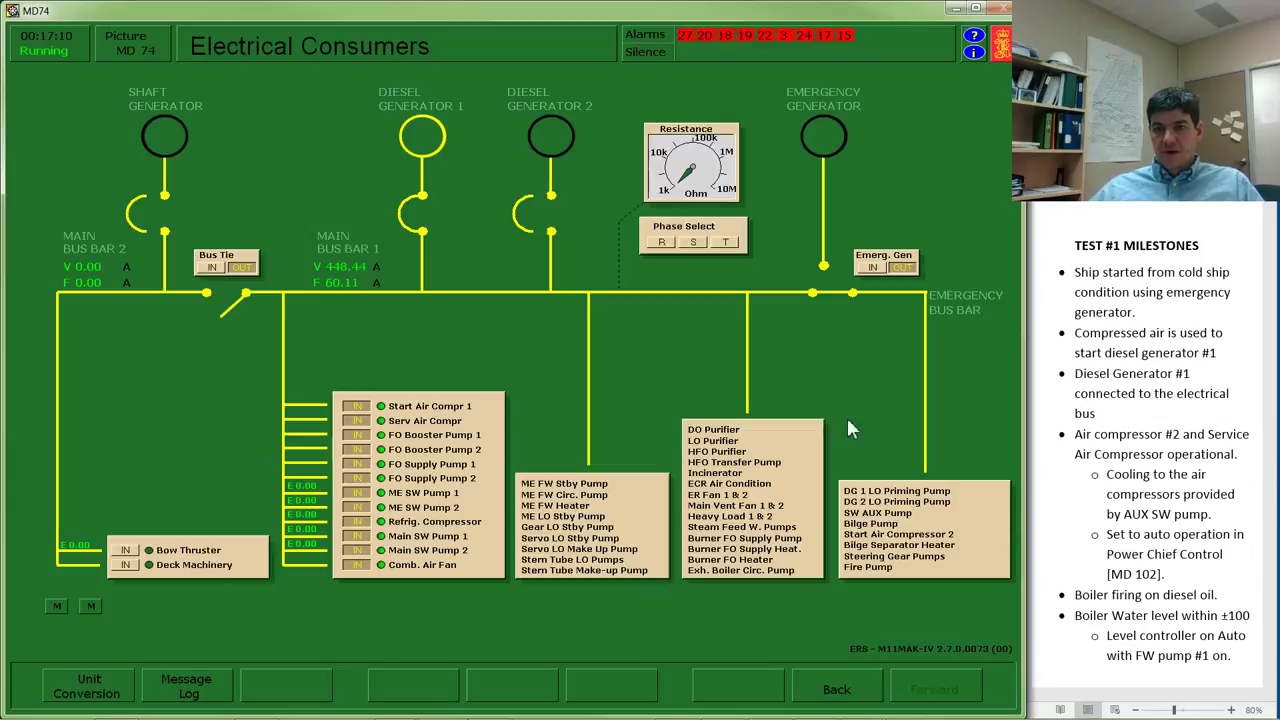
- Check the 60 Start Air and Air Compressor page, then return to the DIR 00 Picture Directory
{"action": "right_click", "coordinate": [801, 366]}
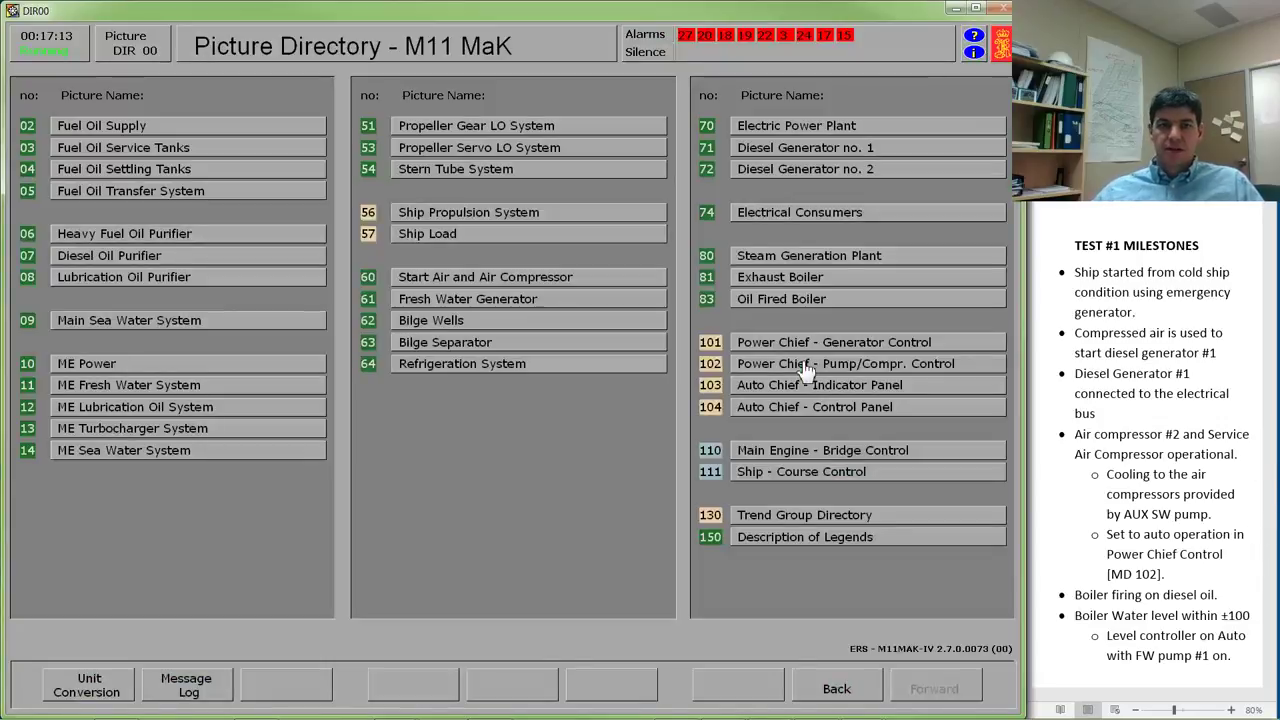
{"action": "left_click", "coordinate": [448, 279]}
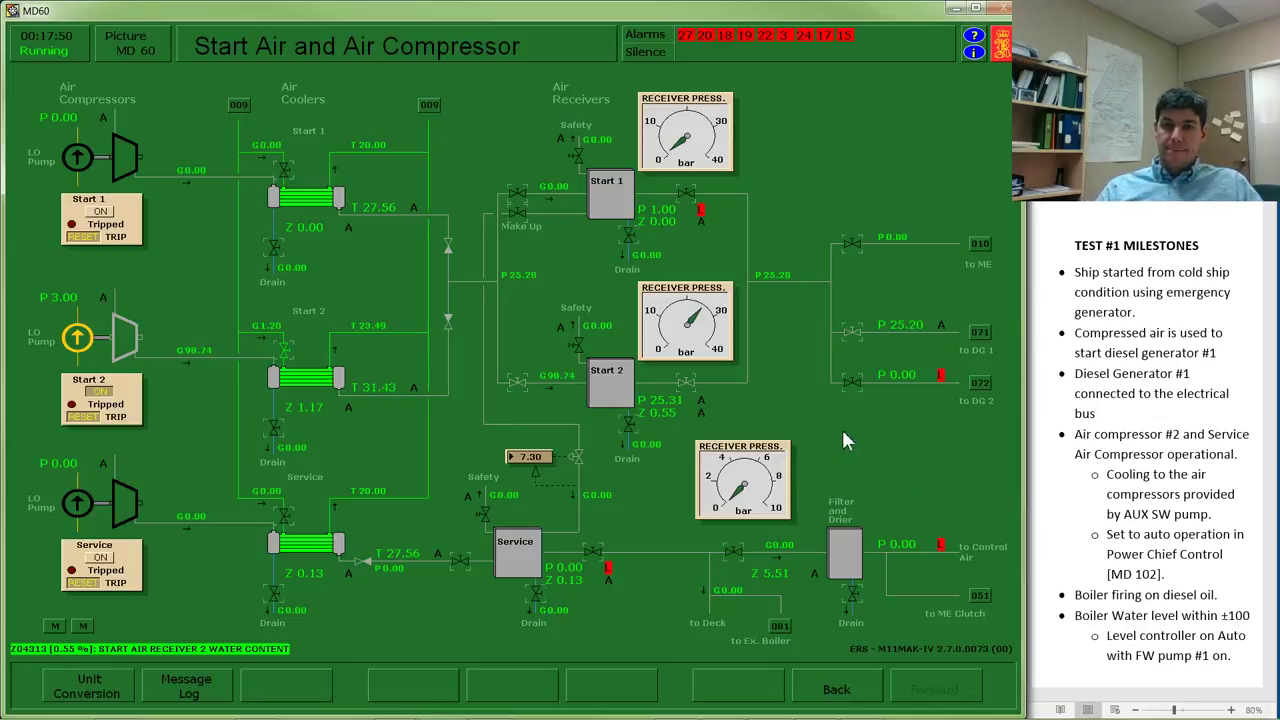
{"action": "key", "text": "Home"}
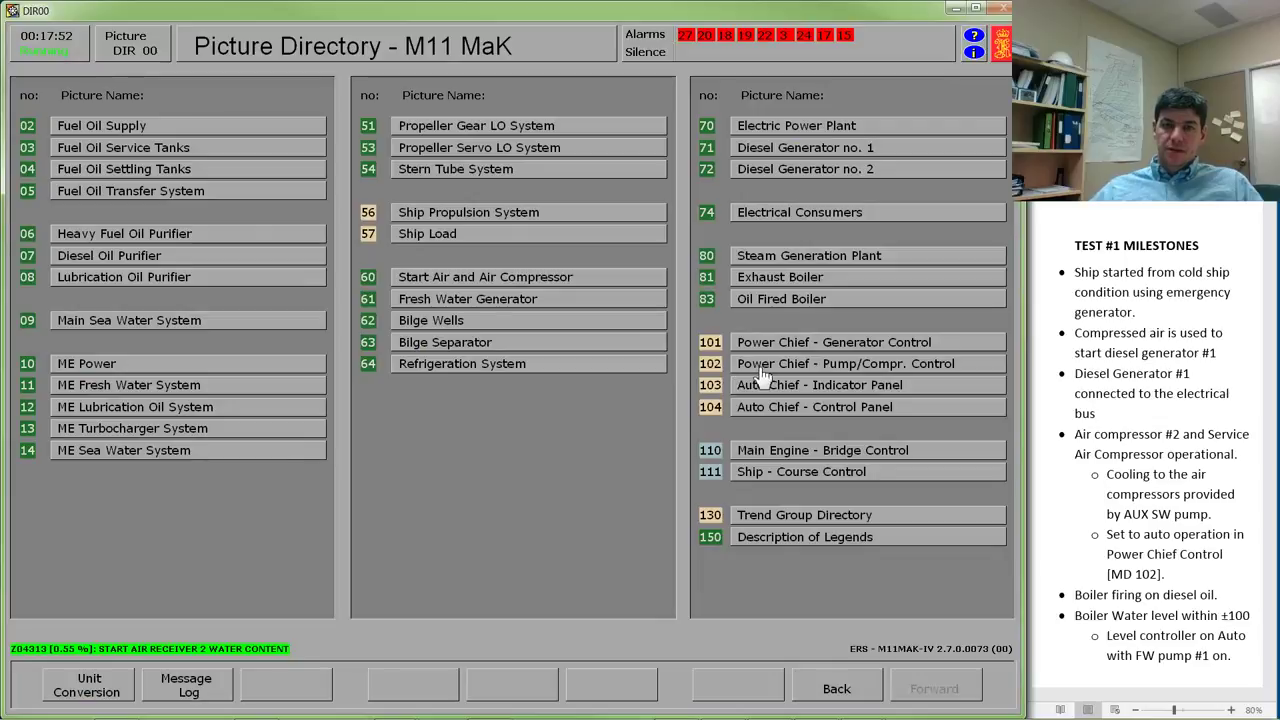
- Set Start Air Compr. 2 to AUTO on MD102 Pump/Compr. Control, then go back to MD60
{"action": "left_click", "coordinate": [938, 366]}
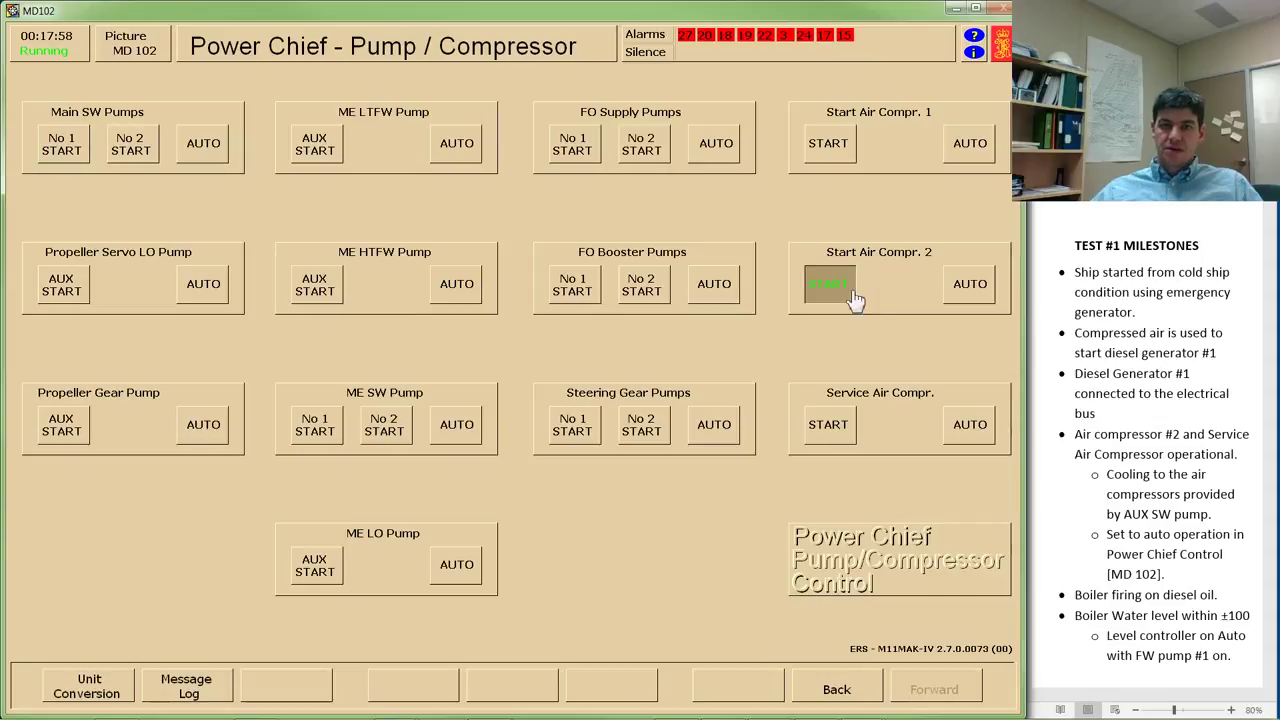
{"action": "left_click", "coordinate": [970, 286]}
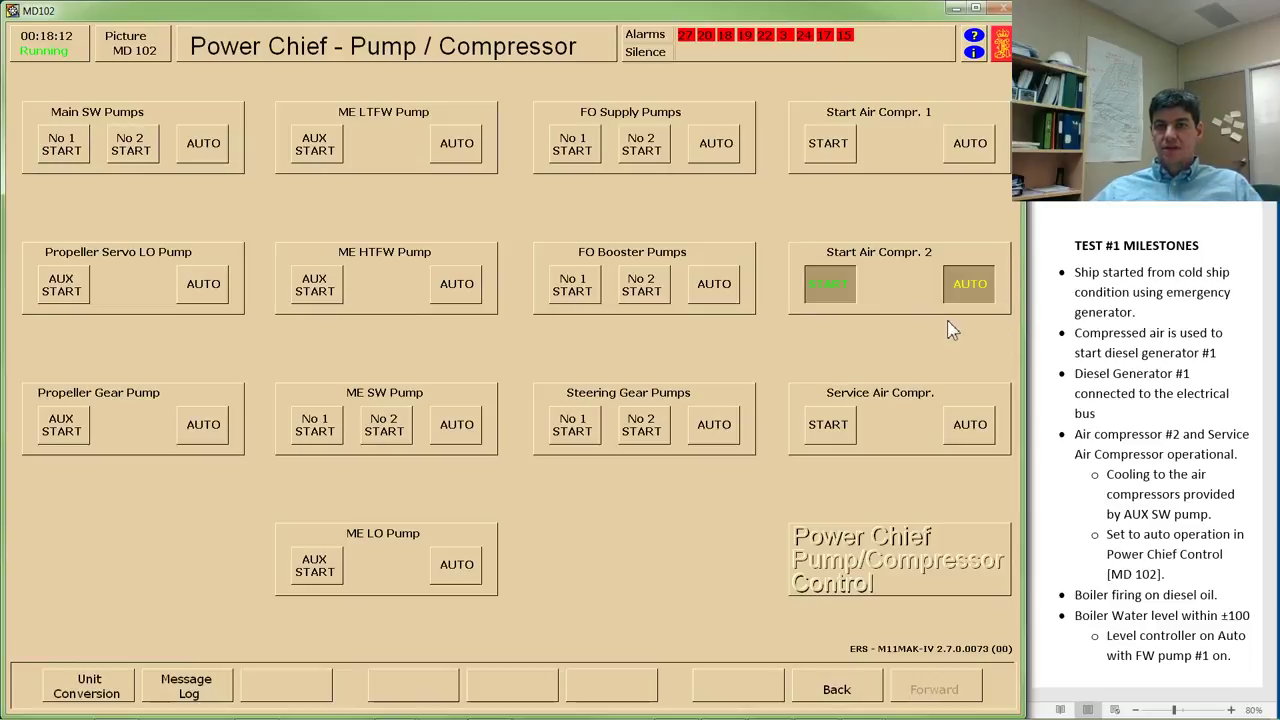
{"action": "left_click", "coordinate": [840, 343]}
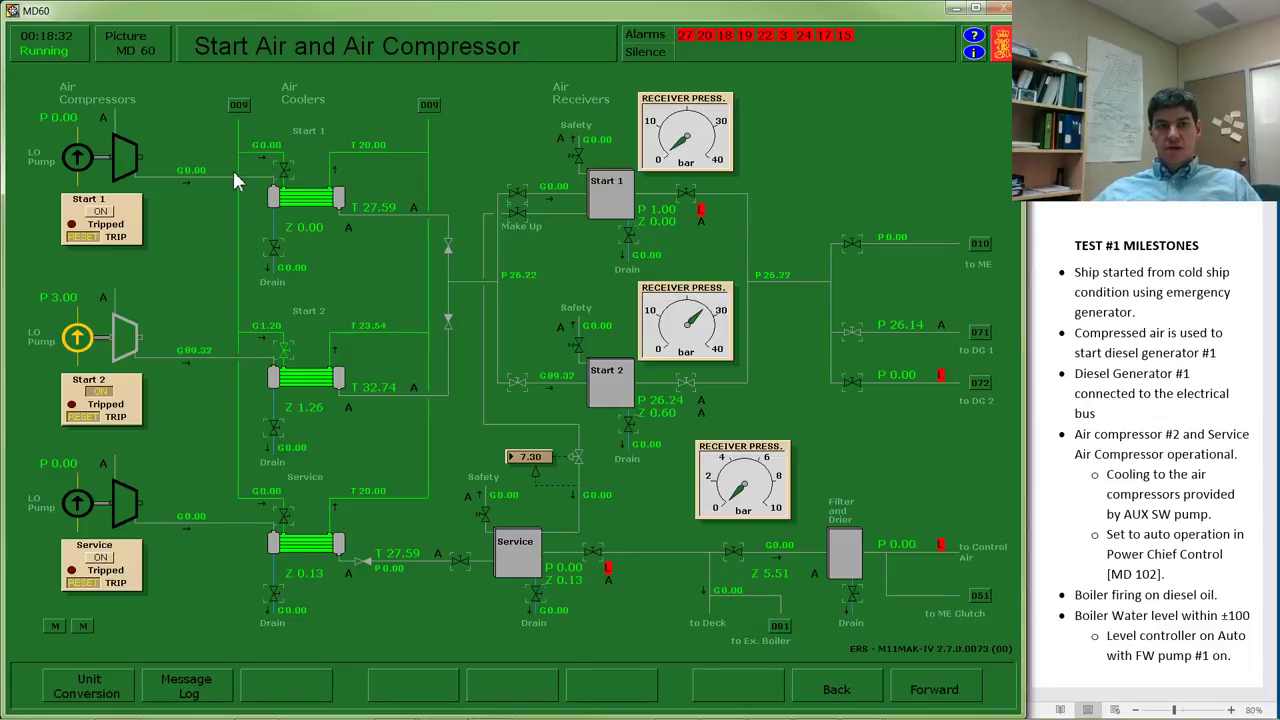
- On MD60, open the service cooler cooling-water valve, start the Service compressor, and open the control air drier valve
{"action": "left_click", "coordinate": [287, 514]}
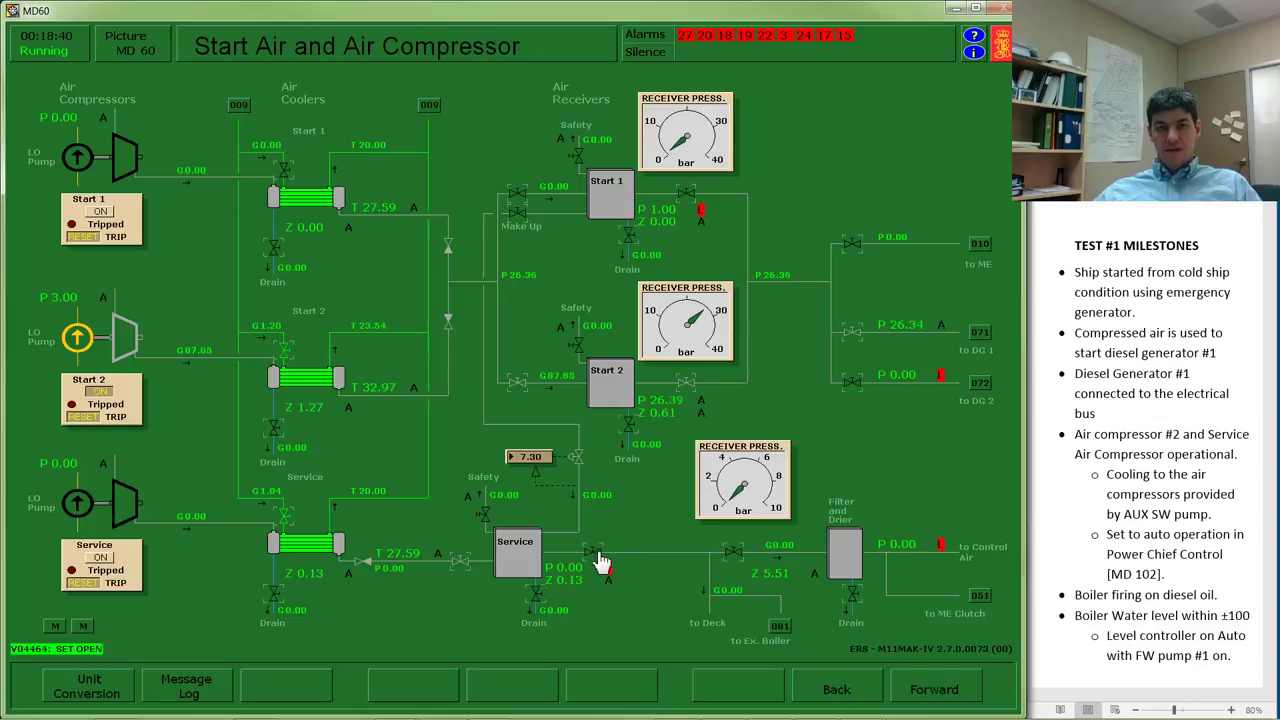
{"action": "left_click", "coordinate": [104, 560]}
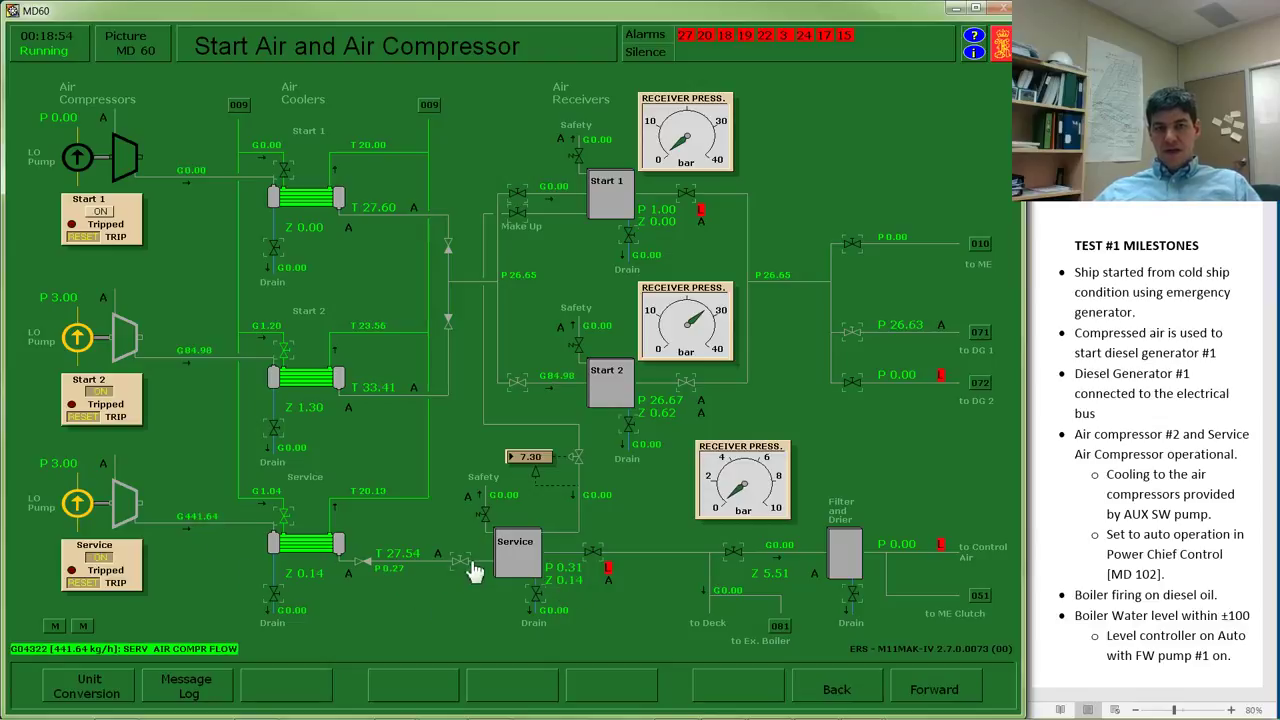
{"action": "left_click", "coordinate": [745, 561]}
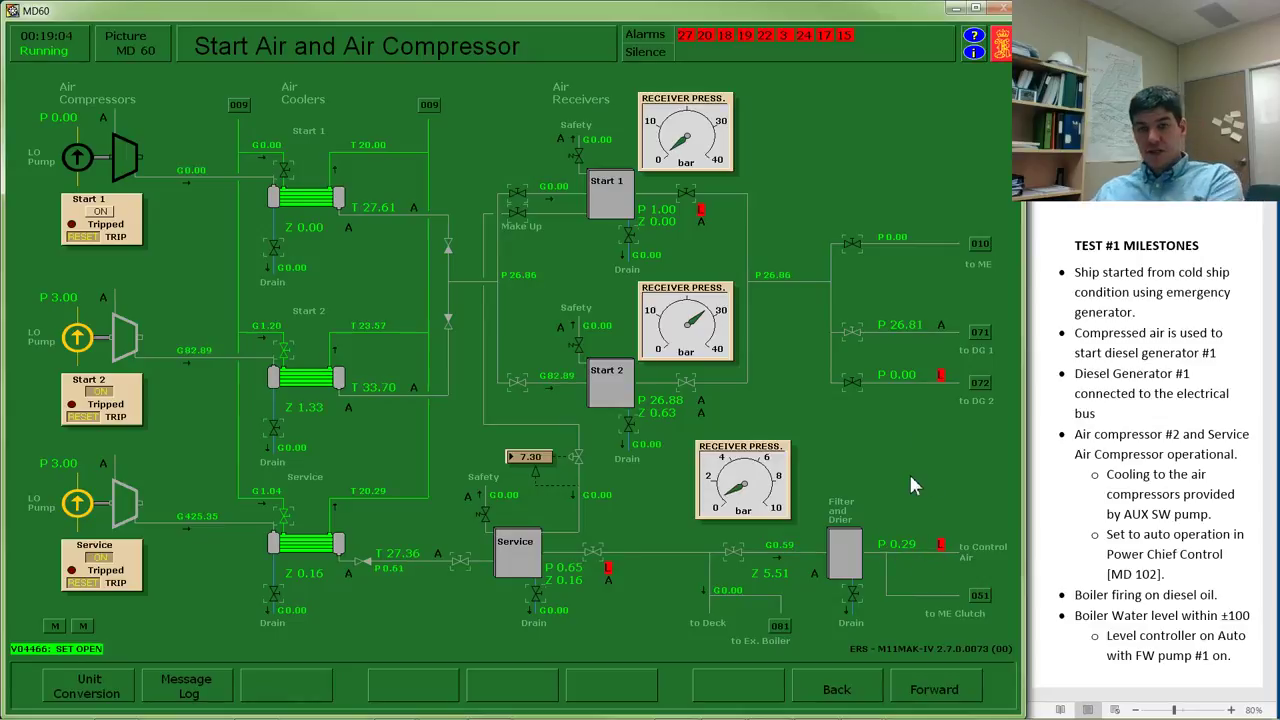
- Set the Service Air Compr. to AUTO on MD102, then go back to MD60
{"action": "key", "text": "F2"}
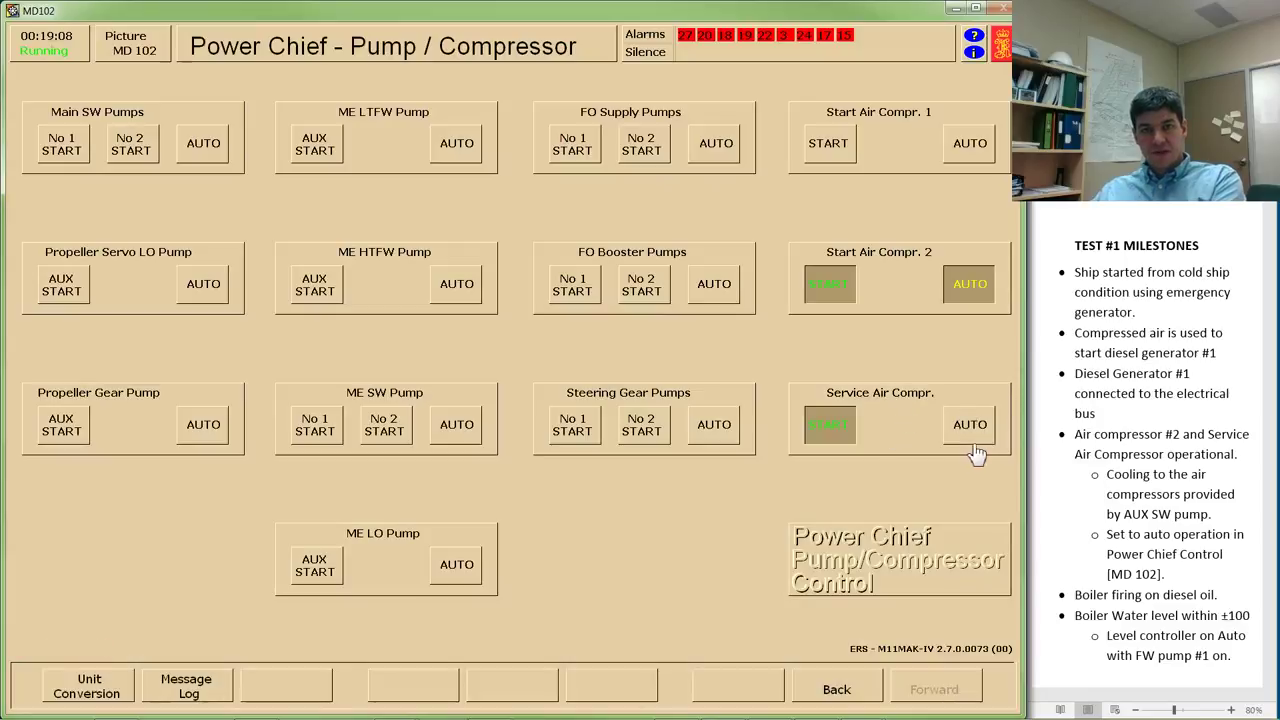
{"action": "left_click", "coordinate": [970, 428]}
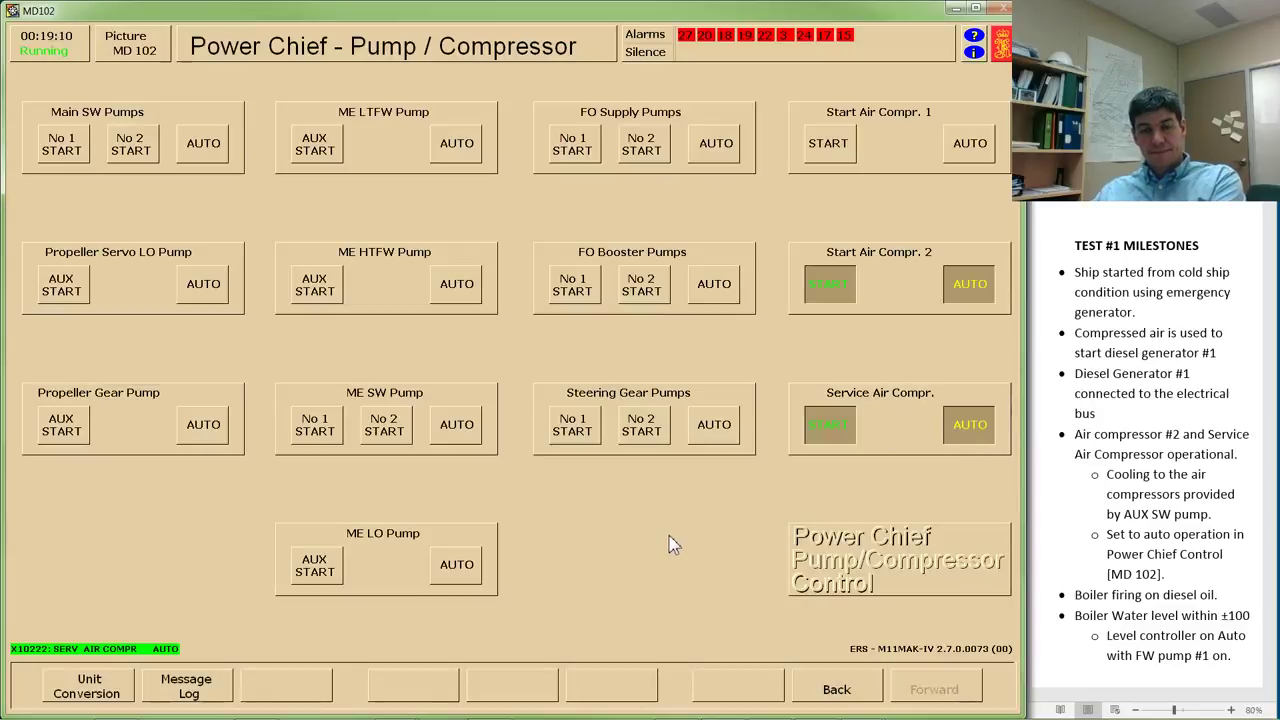
{"action": "key", "text": "BackSpace"}
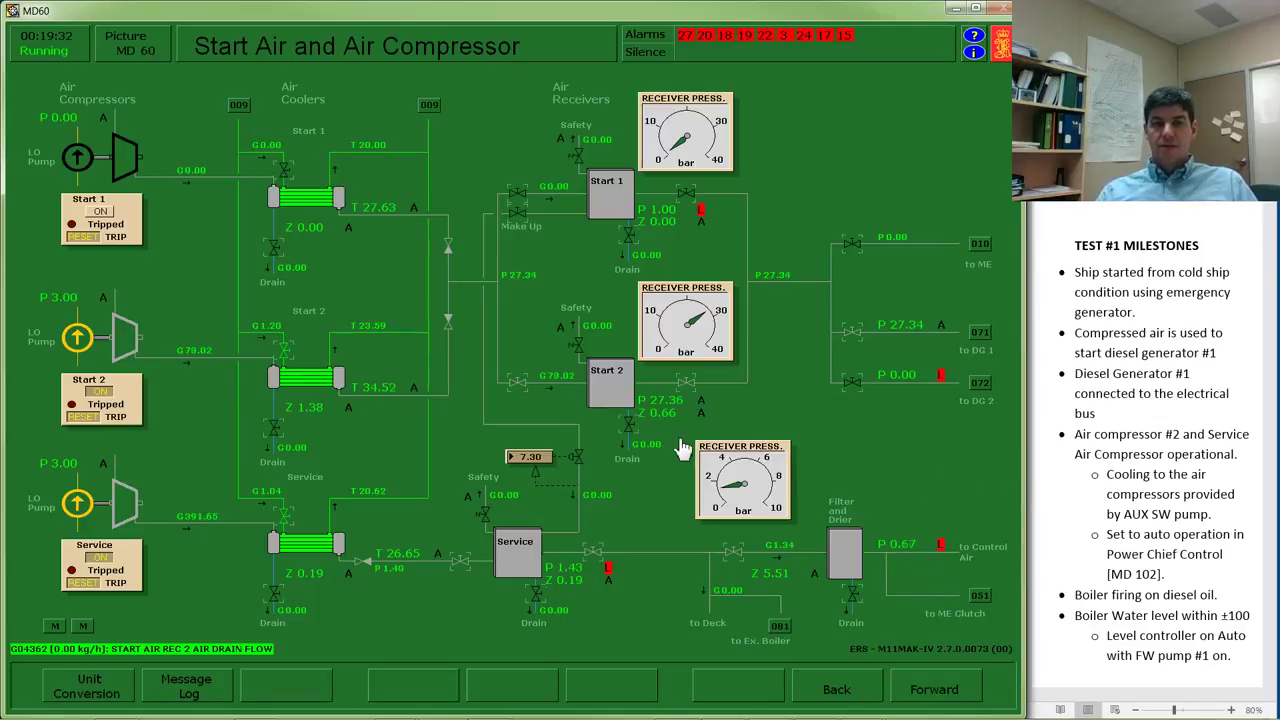
{"action": "key", "text": "Home"}
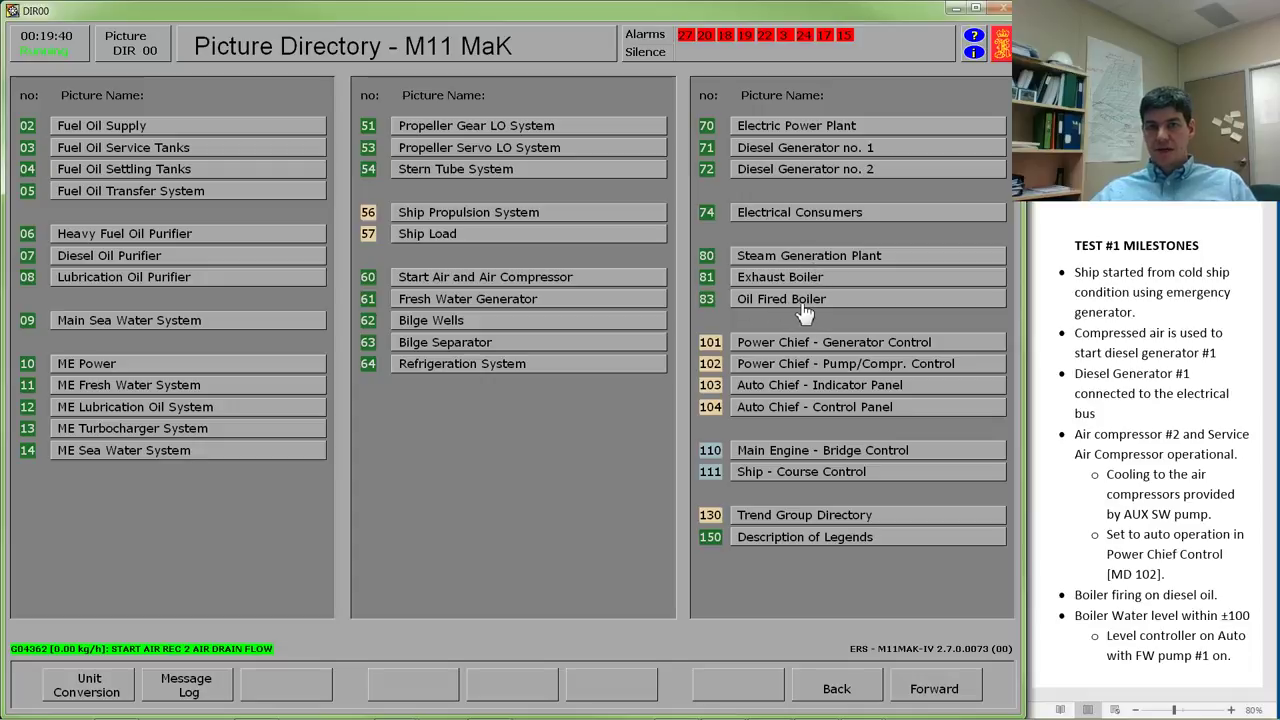
{"action": "left_click", "coordinate": [806, 263]}
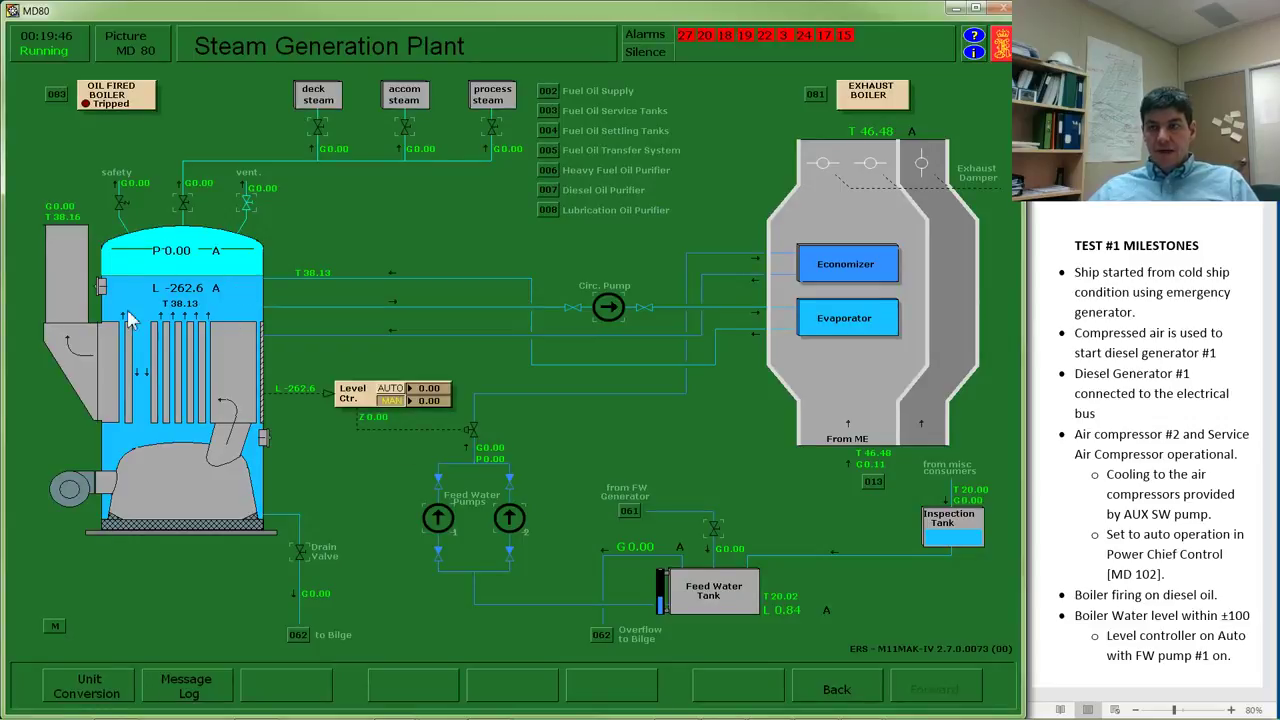
{"action": "mouse_move", "coordinate": [224, 305]}
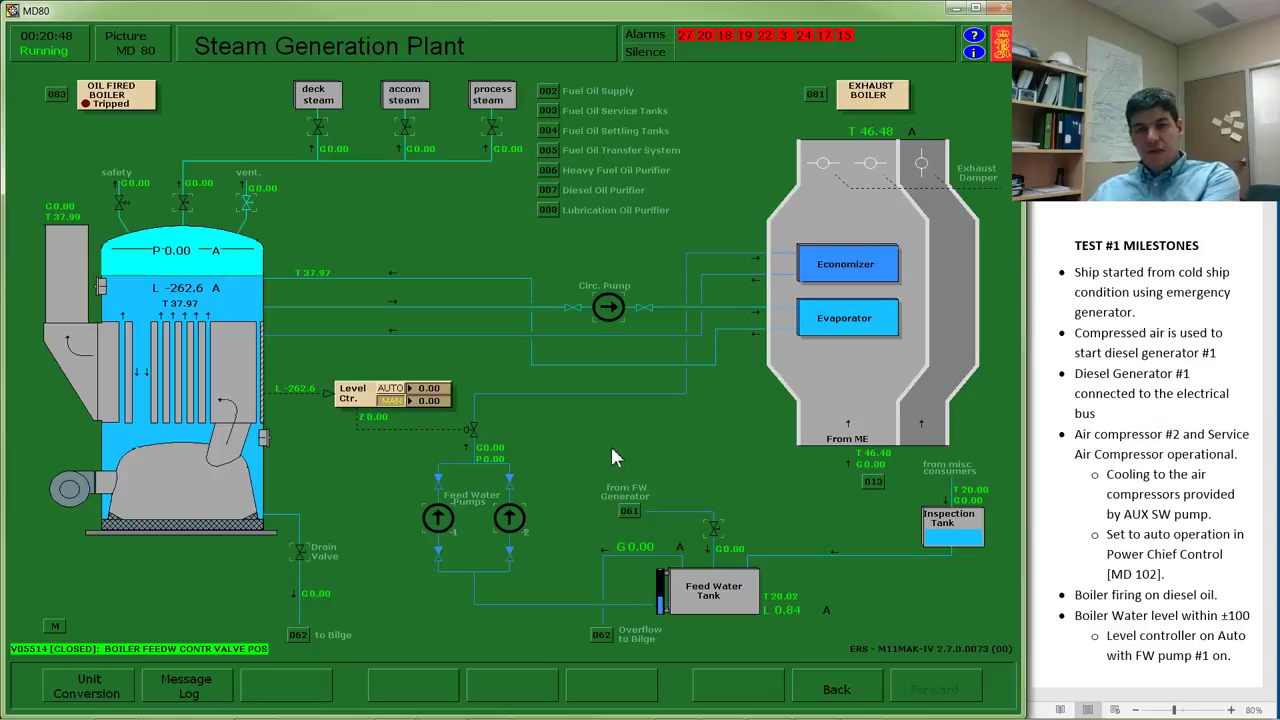
{"action": "key", "text": "alt+Left"}
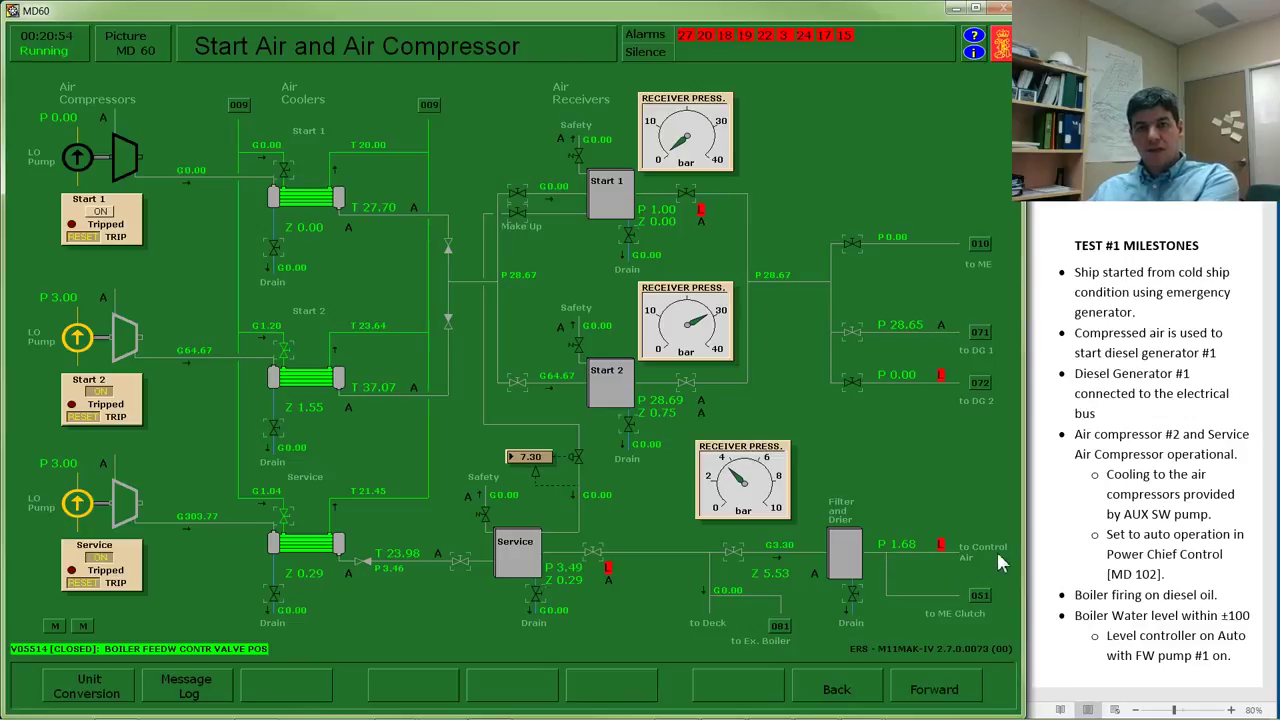
- On MD80 Steam Generation Plant, set the Level Ctr. MAN output to 50 and start Feed Water Pump 1
{"action": "key", "text": "alt+Right"}
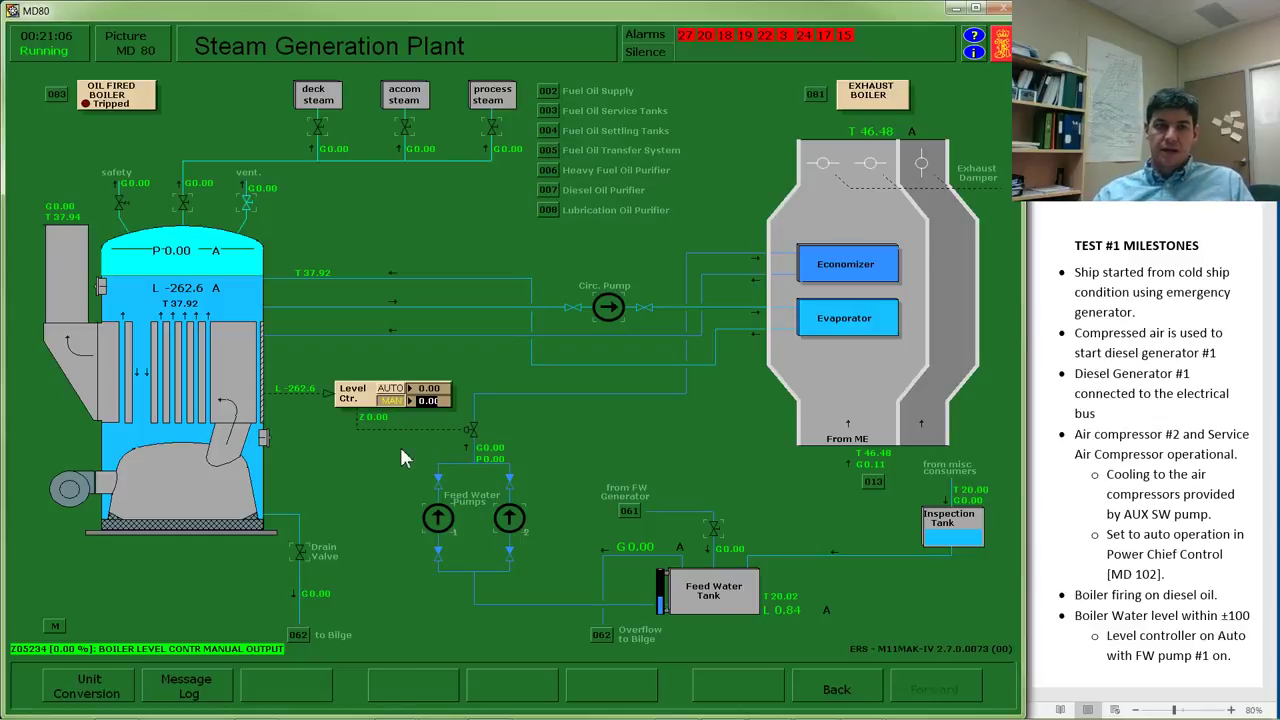
{"action": "type", "text": "50"}
{"action": "key", "text": "Return"}
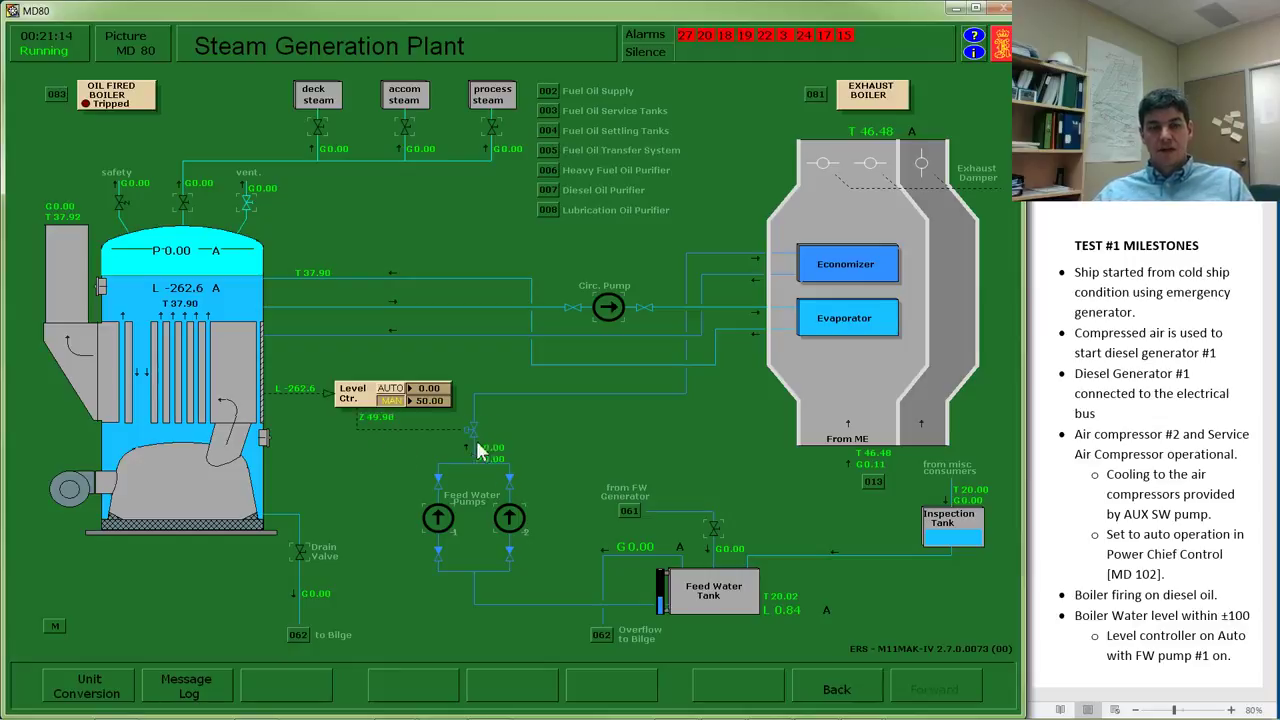
{"action": "left_click", "coordinate": [442, 528]}
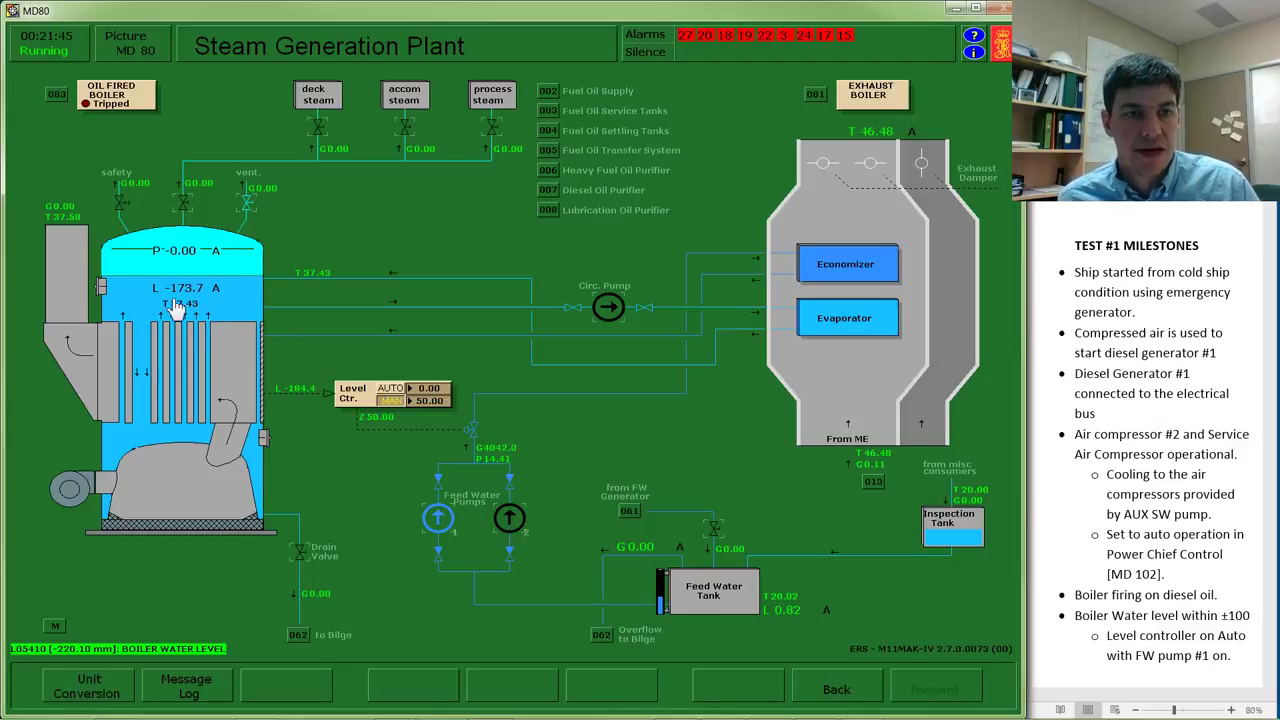
- Set the Level Ctr. manual output to 0, then check the drum water level and feed flow readings
{"action": "left_click", "coordinate": [432, 401]}
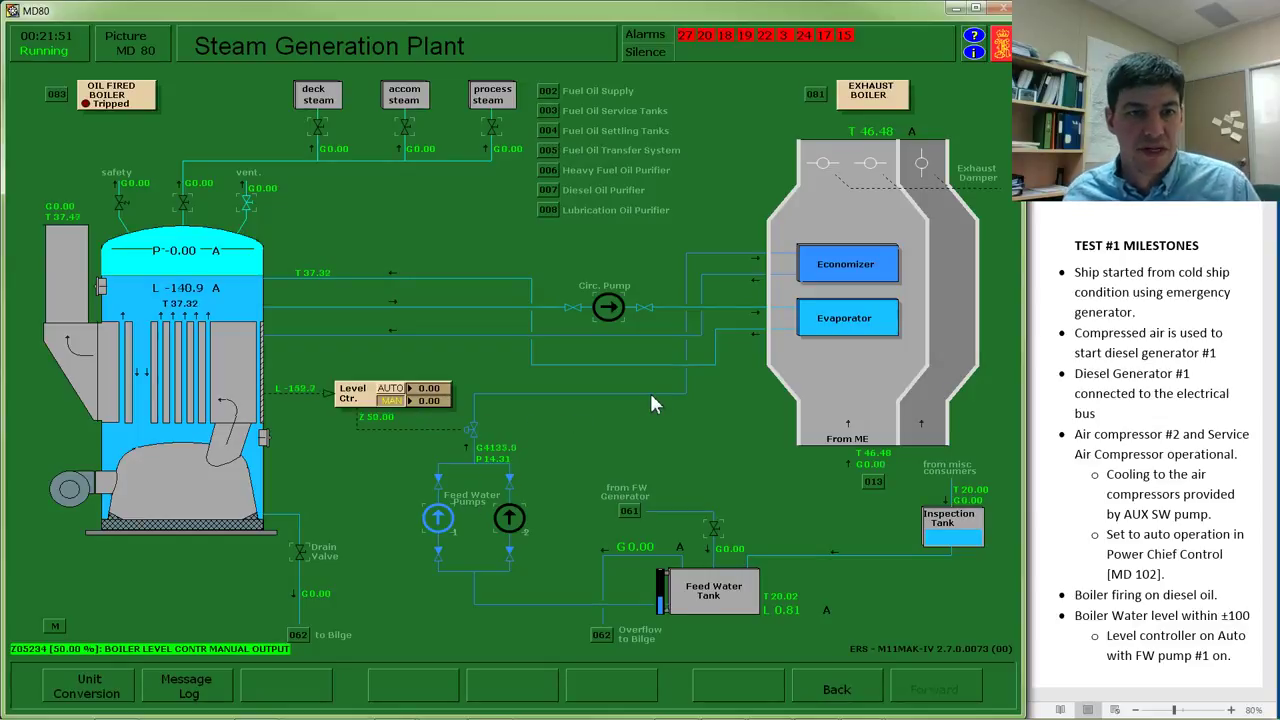
{"action": "key", "text": "Return"}
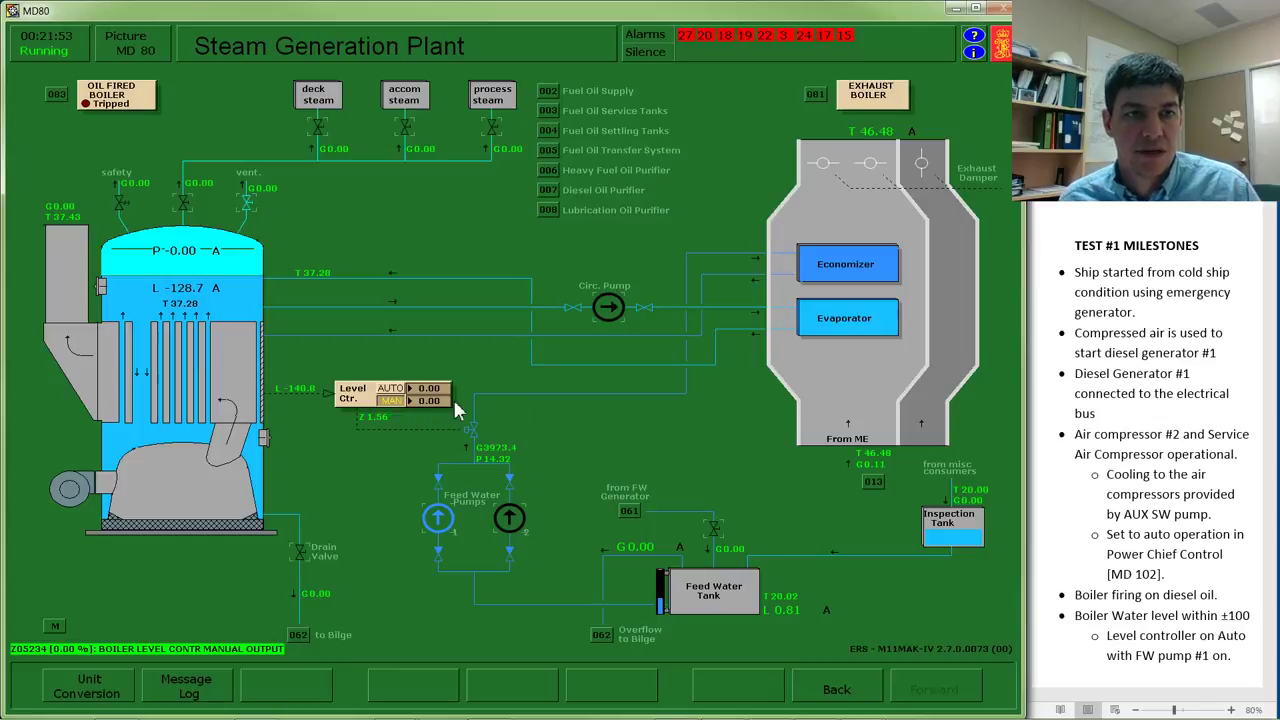
{"action": "left_click", "coordinate": [174, 298]}
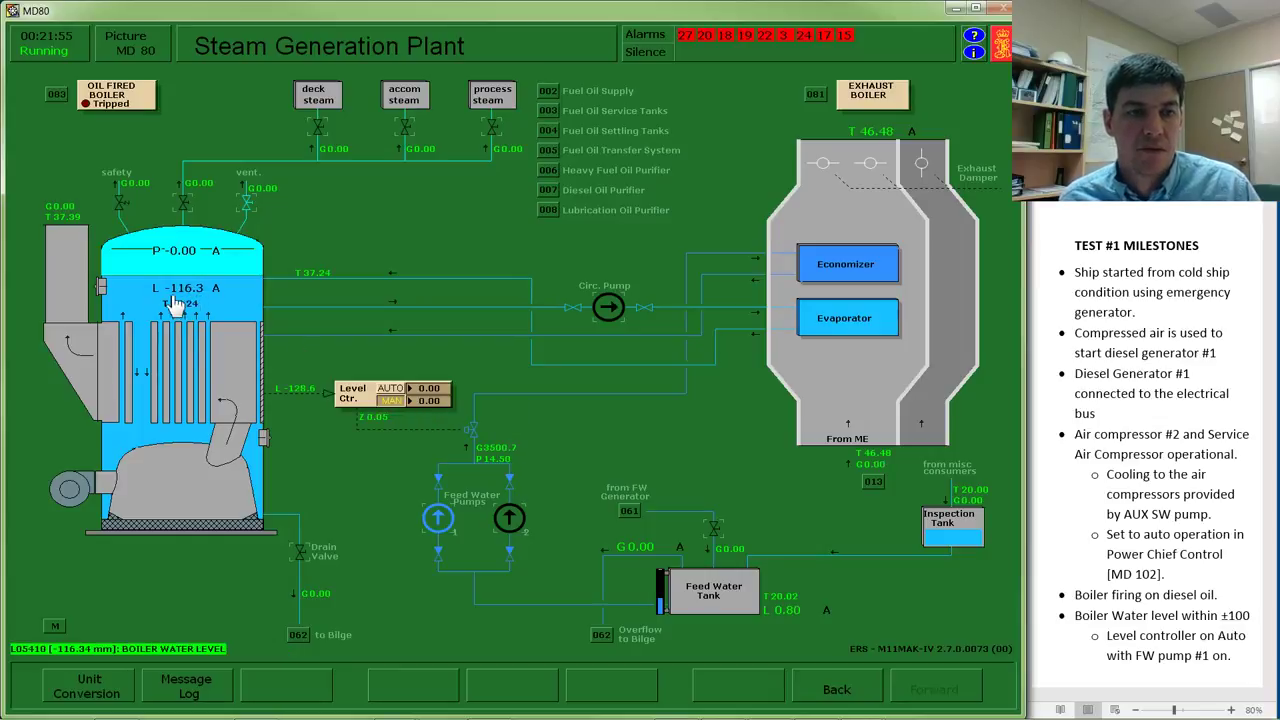
{"action": "left_click", "coordinate": [490, 448]}
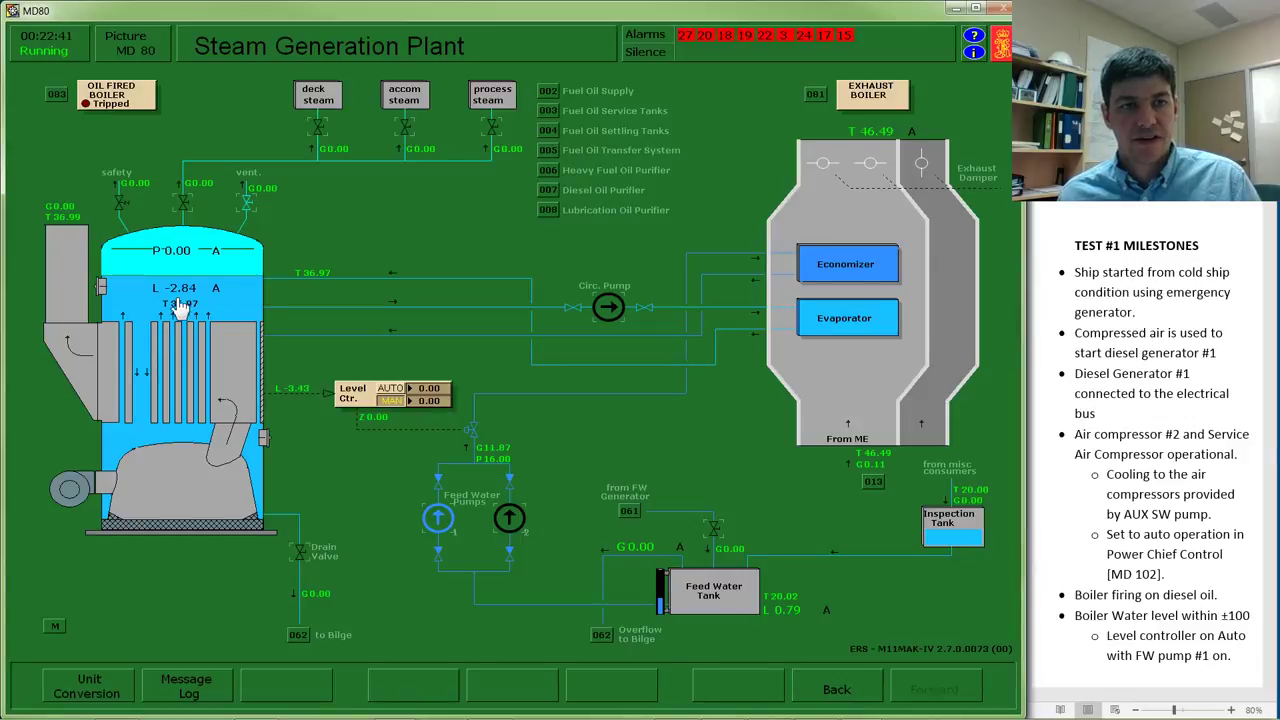
- Switch the boiler Level Ctr. from MAN to AUTO and confirm it stays on automatic
{"action": "left_click", "coordinate": [390, 388]}
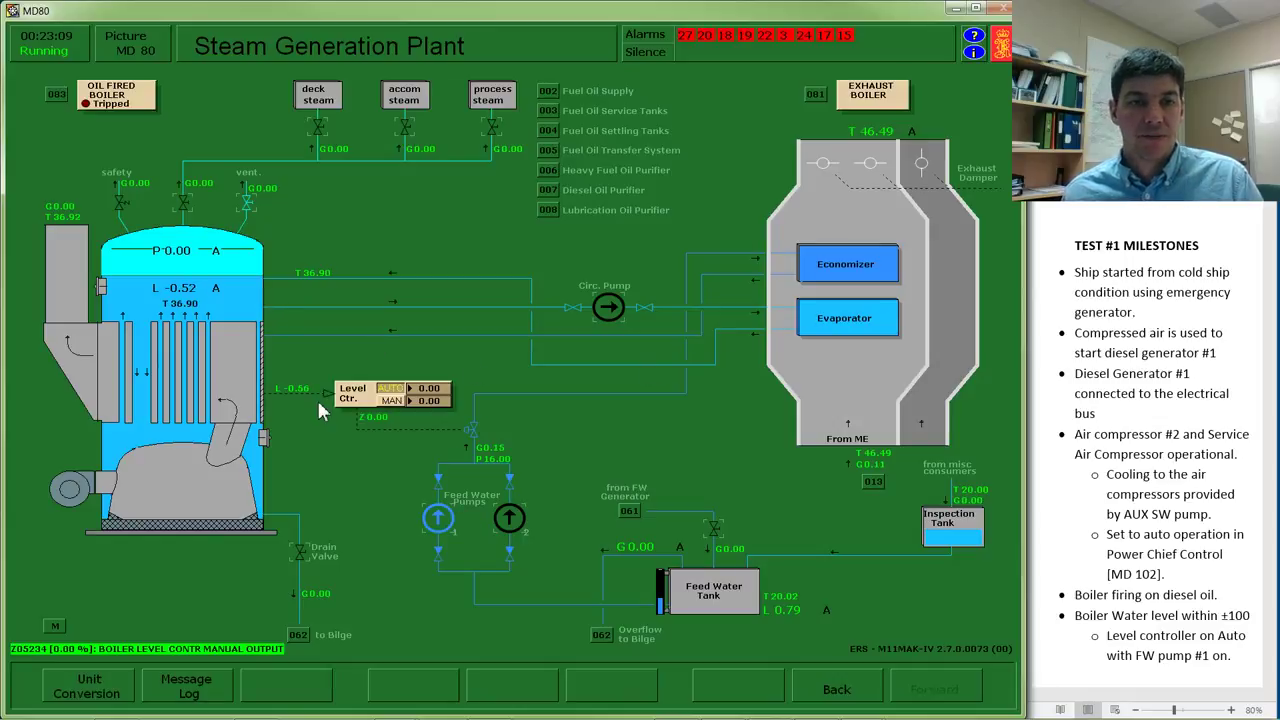
{"action": "left_click", "coordinate": [393, 396]}
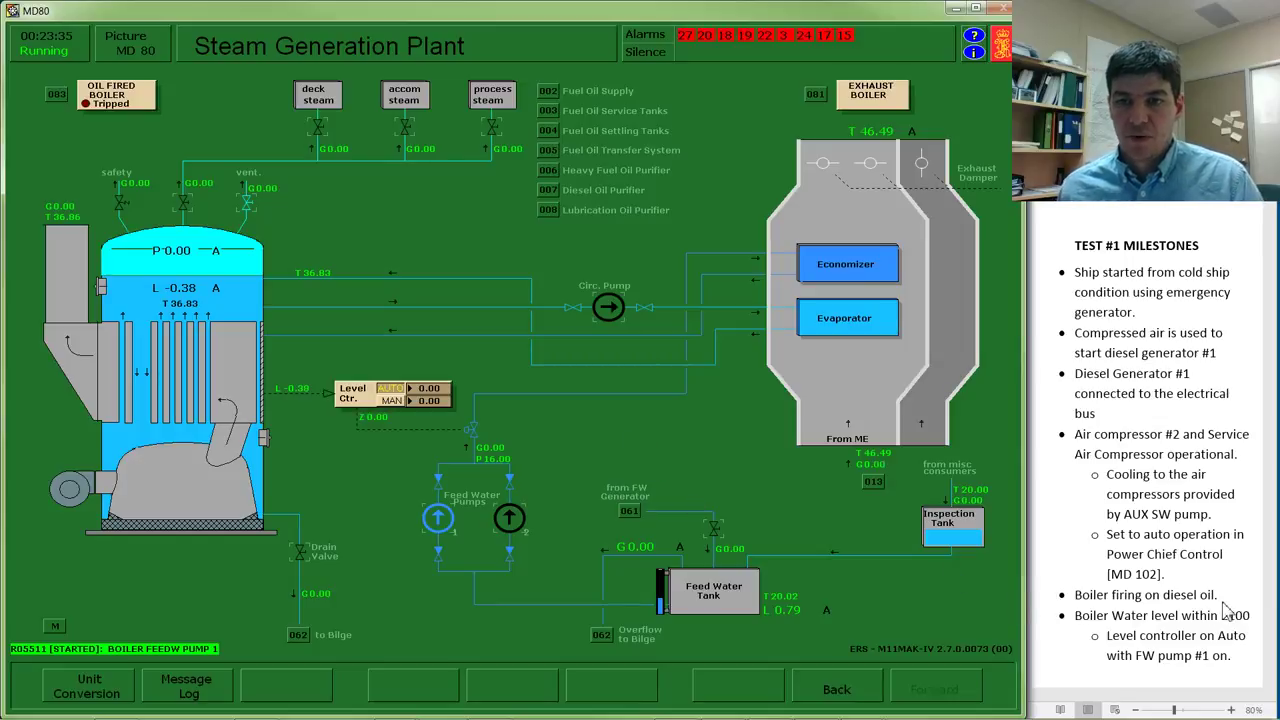
- Open the DO service tank valve to the boiler via the DO 003 tanks page, then return to Oil Fired Boiler MD 83
{"action": "right_click", "coordinate": [660, 452]}
{"action": "left_click", "coordinate": [814, 309]}
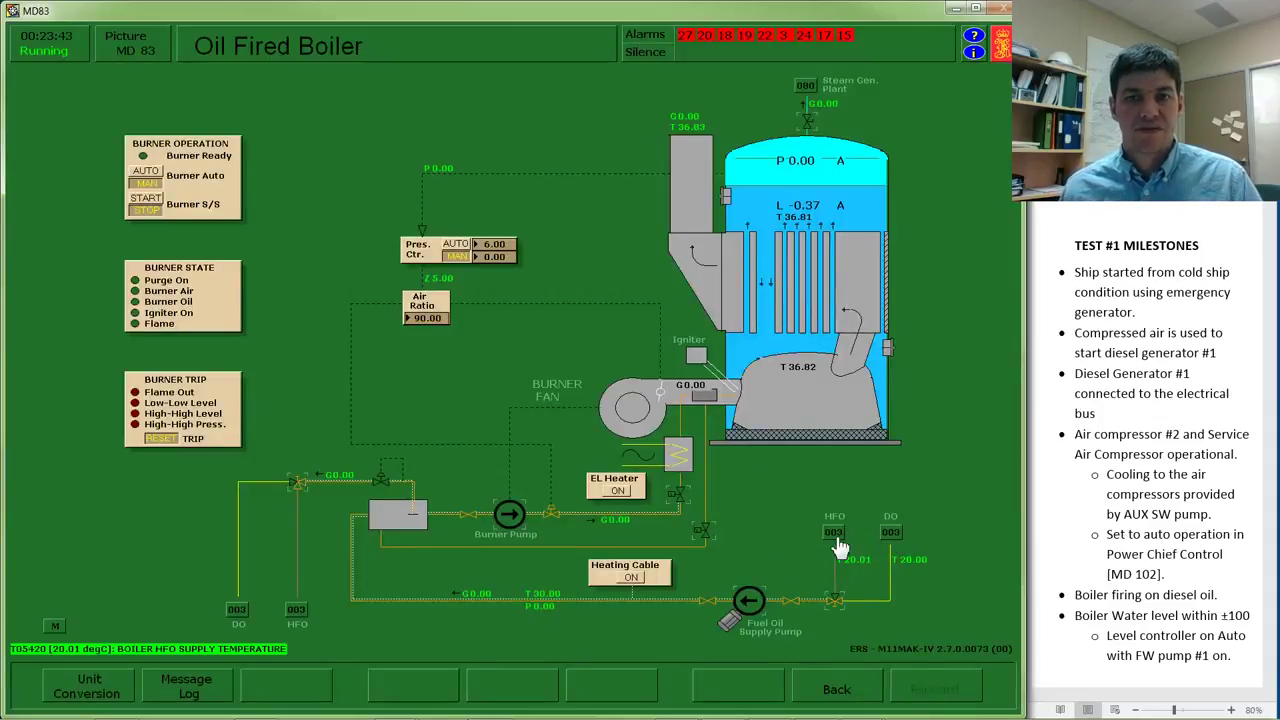
{"action": "left_click", "coordinate": [890, 533]}
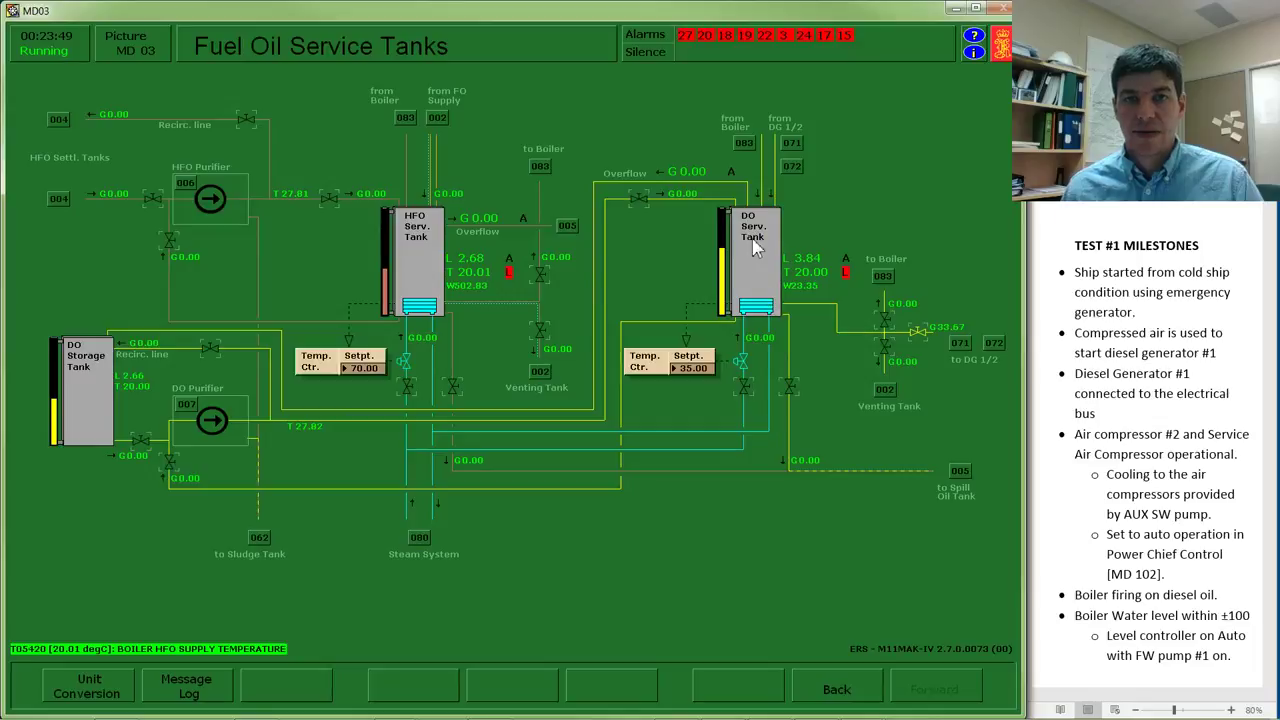
{"action": "left_click", "coordinate": [886, 328]}
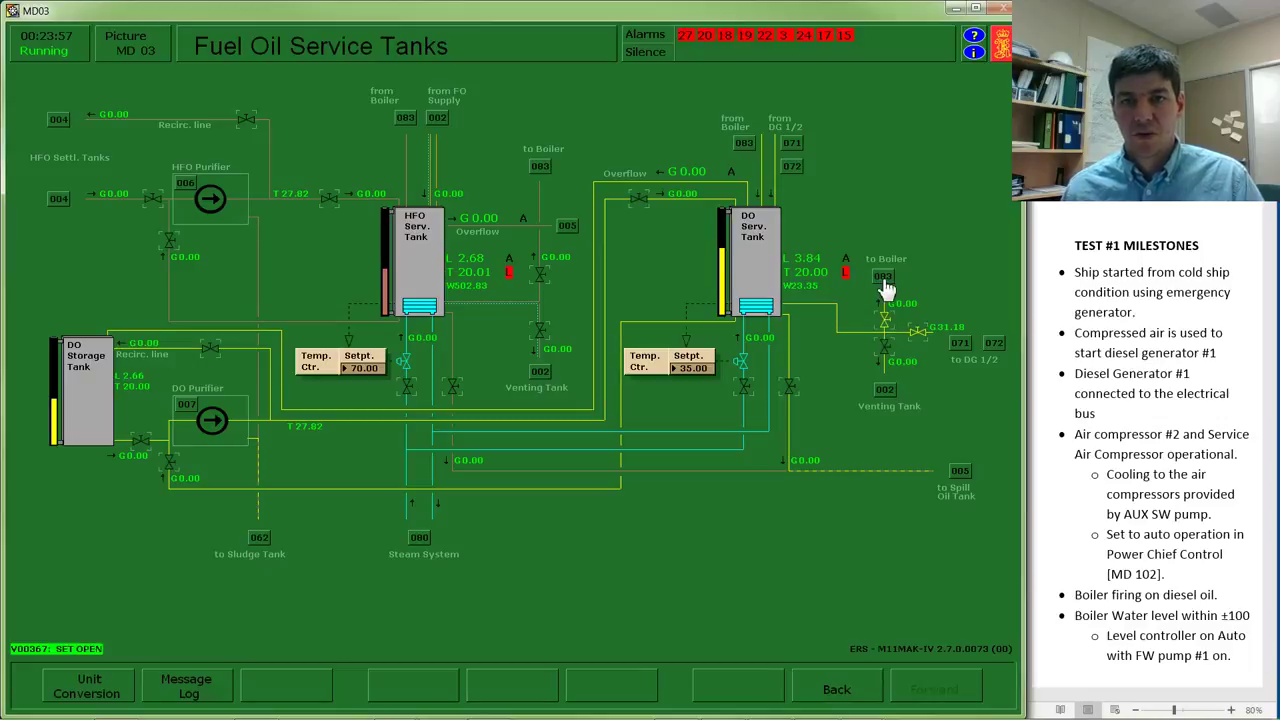
{"action": "left_click", "coordinate": [884, 280]}
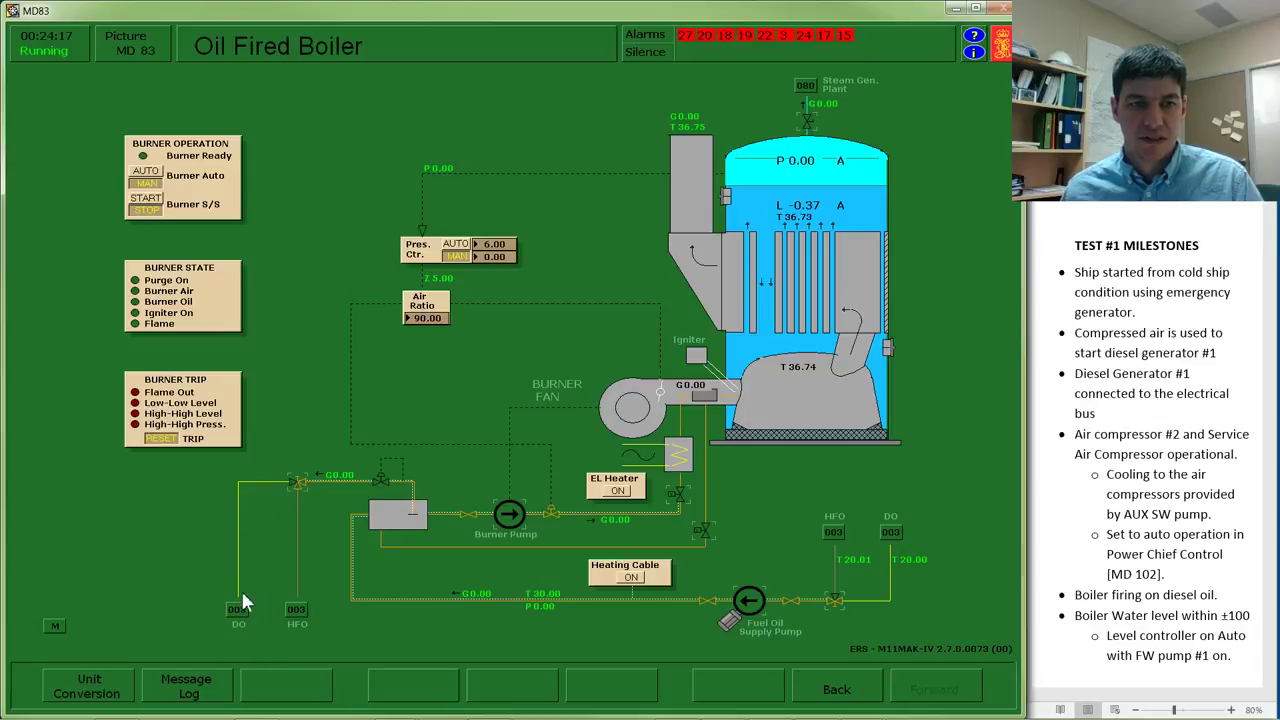
- Set the burner DO/HFO changeover valve to diesel oil, start the Fuel Oil Supply Pump, and acknowledge the pressure alarm
{"action": "left_click", "coordinate": [300, 484]}
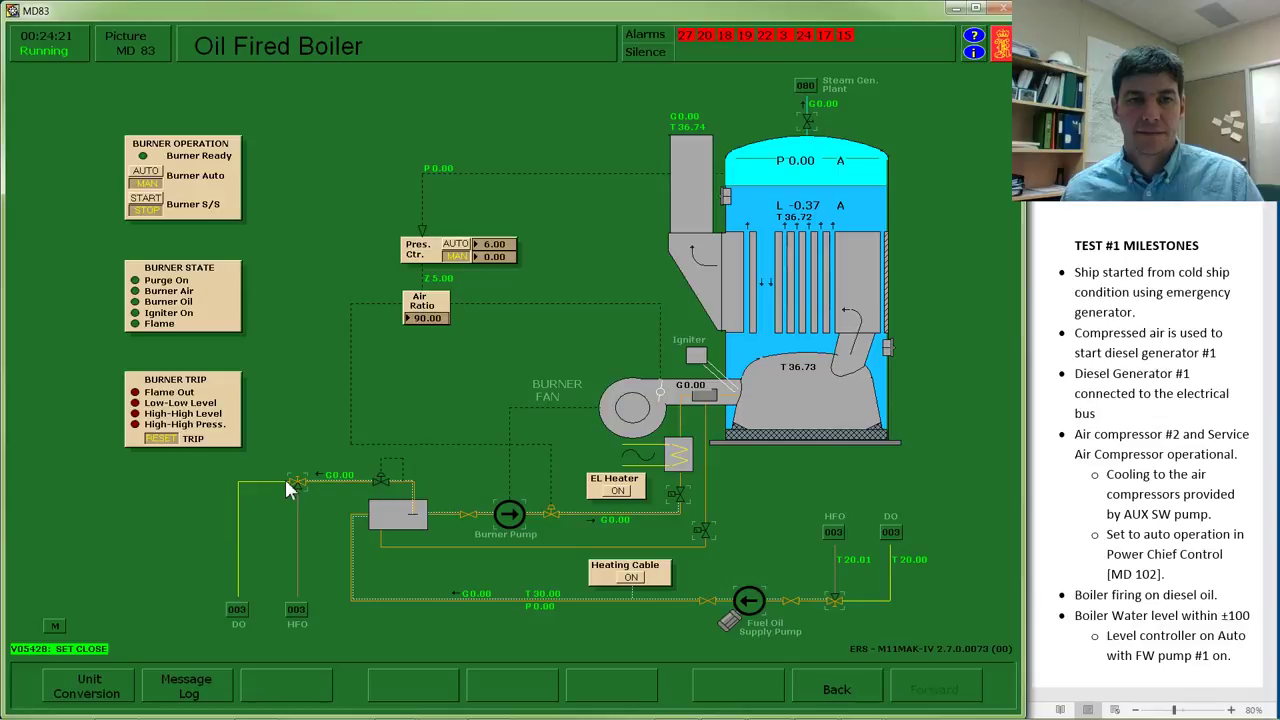
{"action": "left_click", "coordinate": [751, 605]}
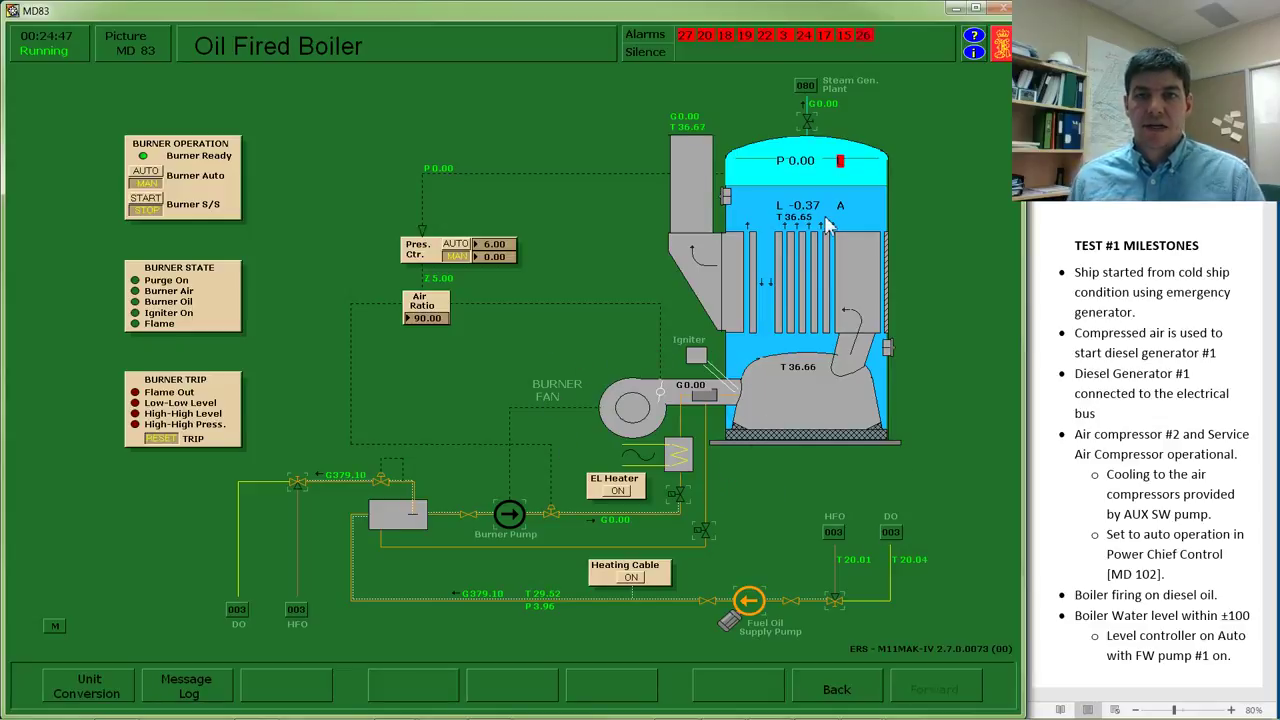
{"action": "left_click", "coordinate": [845, 160]}
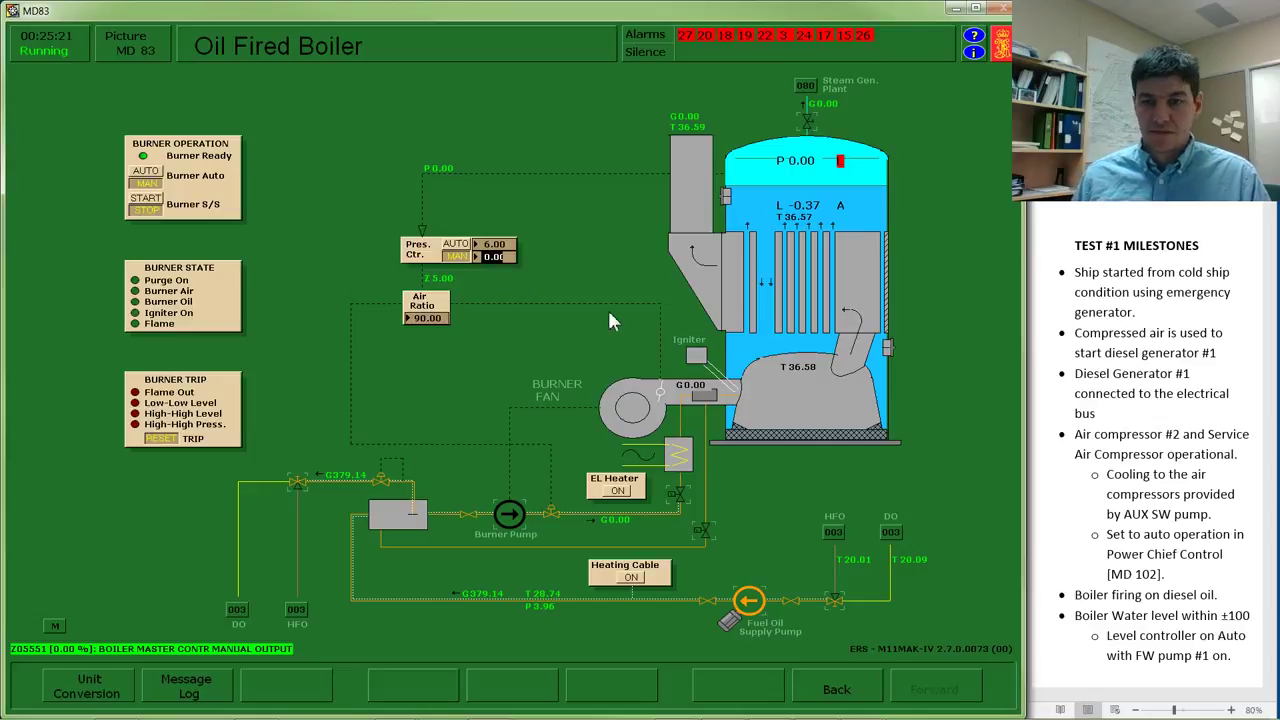
- Enter a 75% manual output for the boiler pressure controller
{"action": "type", "text": "75"}
{"action": "key", "text": "Return"}
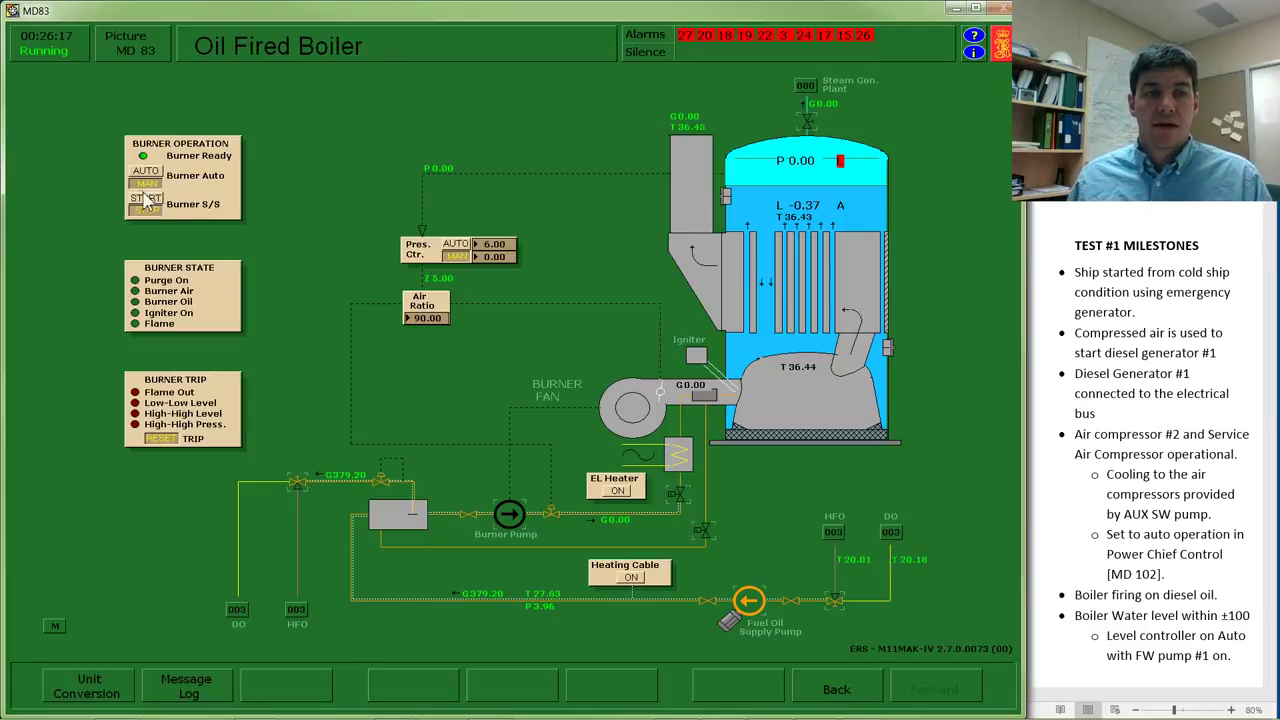
- Issue the START command in the Burner Operation panel to fire the boiler burner
{"action": "left_click", "coordinate": [146, 201]}
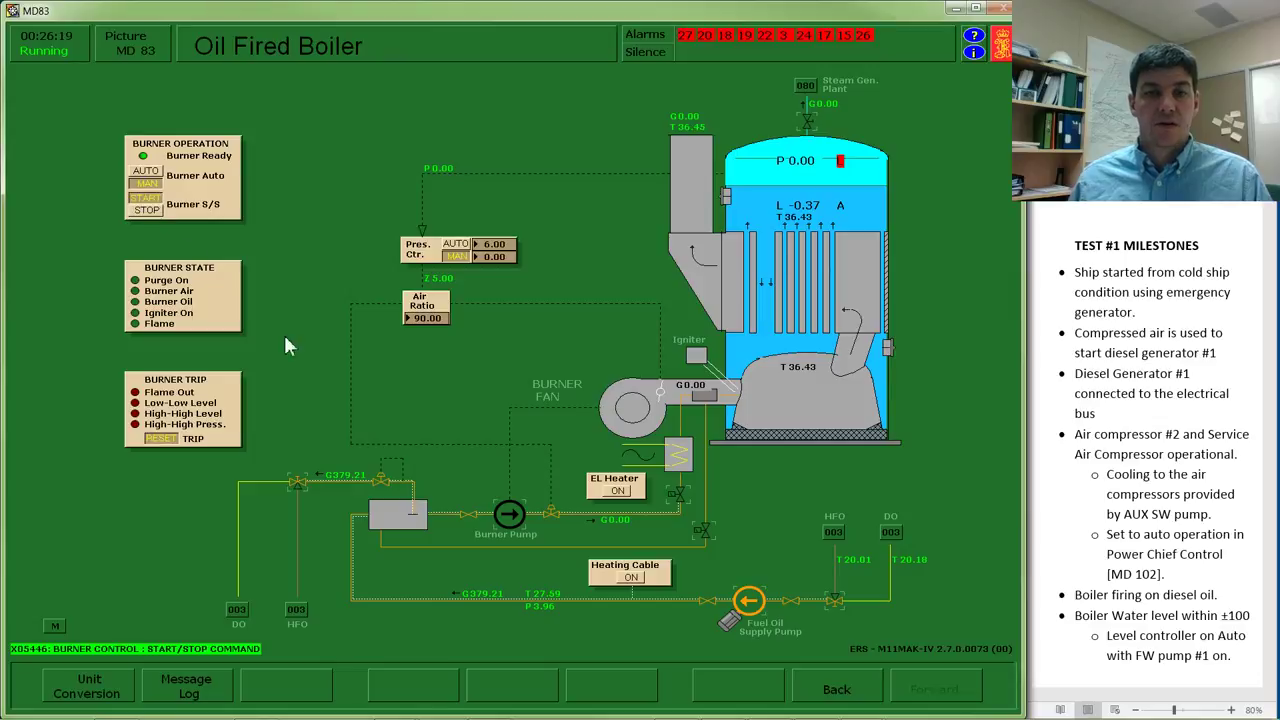